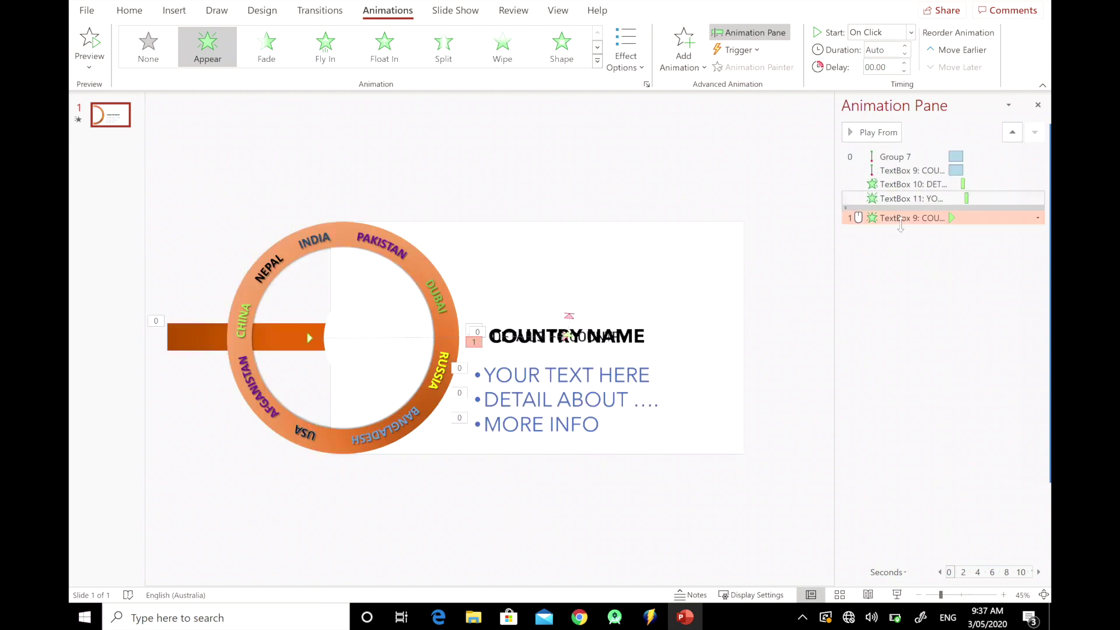
- Place the country name's Appear effect directly after Group 7, starting After Previous, and shorten the text's motion path to 1.50 seconds
left_click_drag(893, 218, 884, 168)
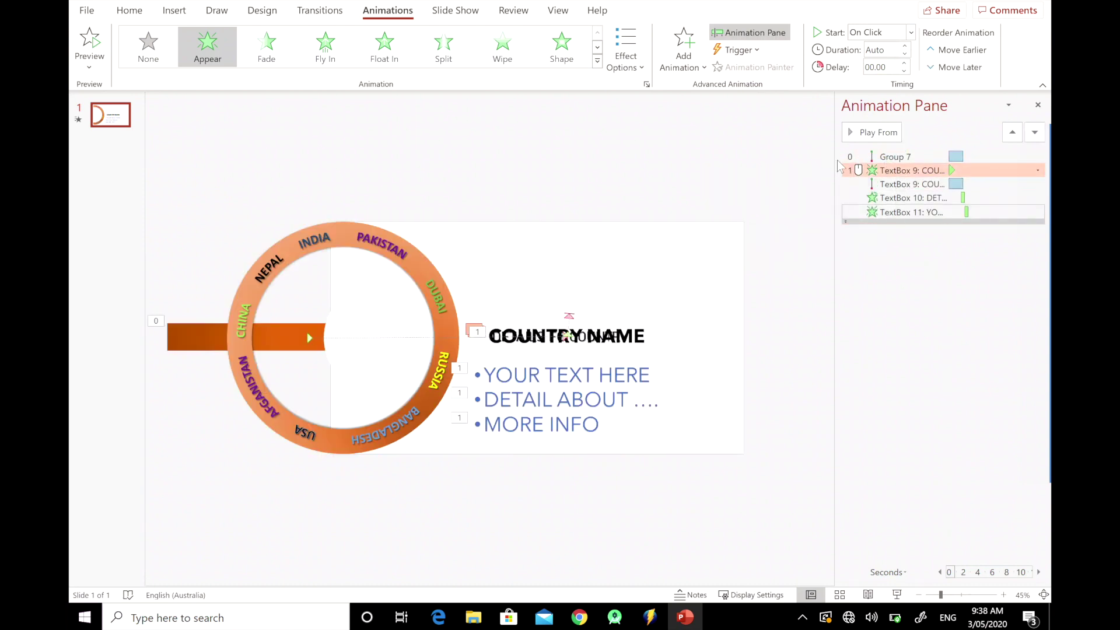
left_click_drag(834, 160, 590, 200)
left_click(1038, 170)
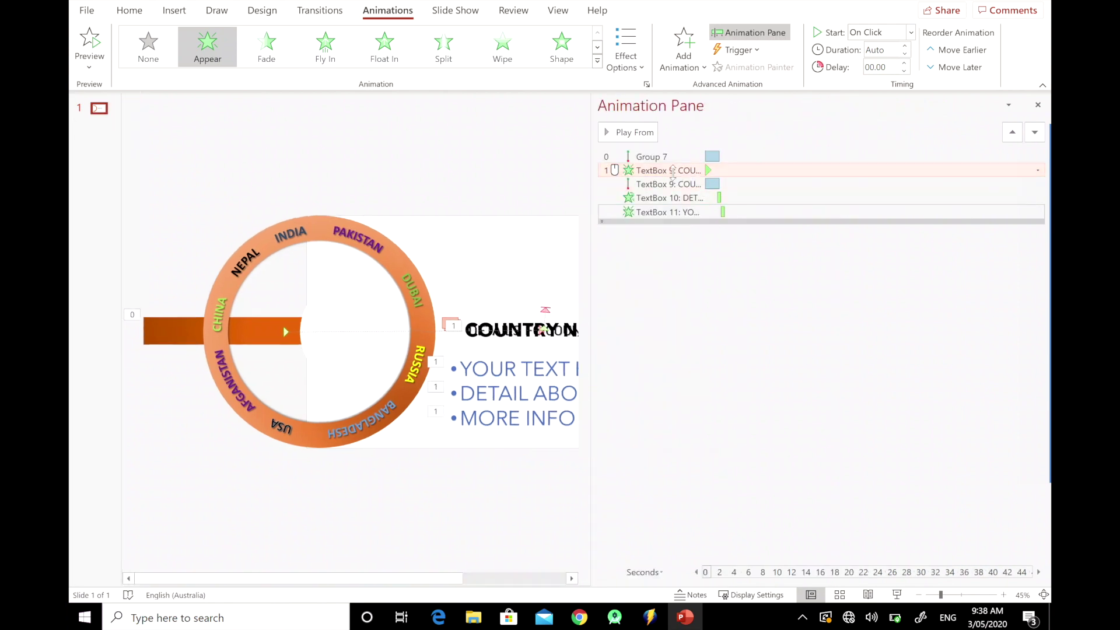
left_click(957, 218)
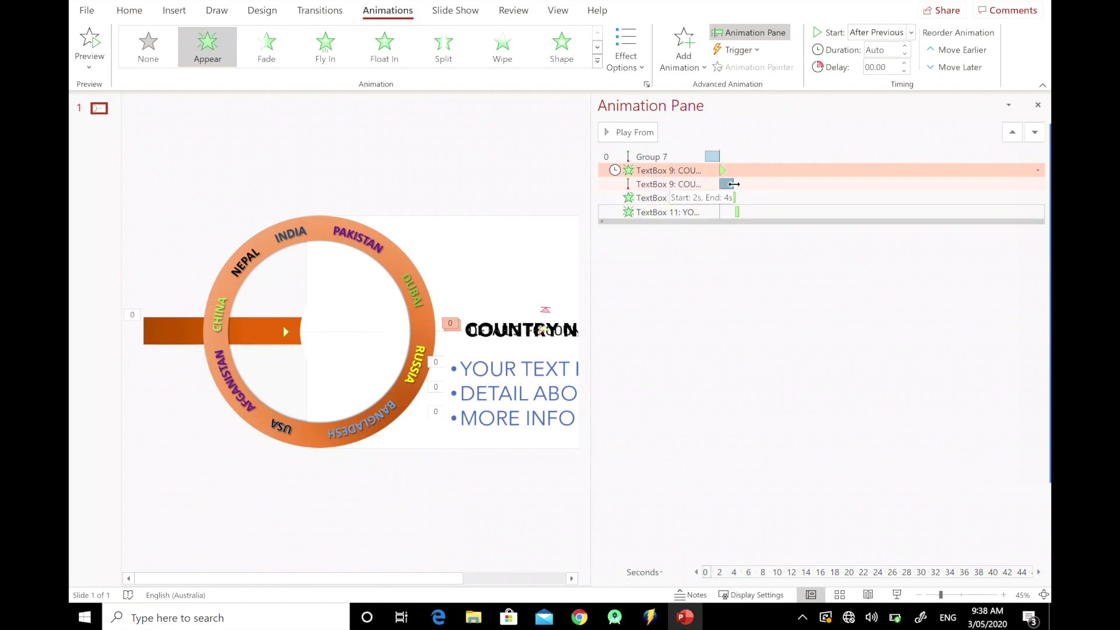
left_click_drag(734, 185, 730, 185)
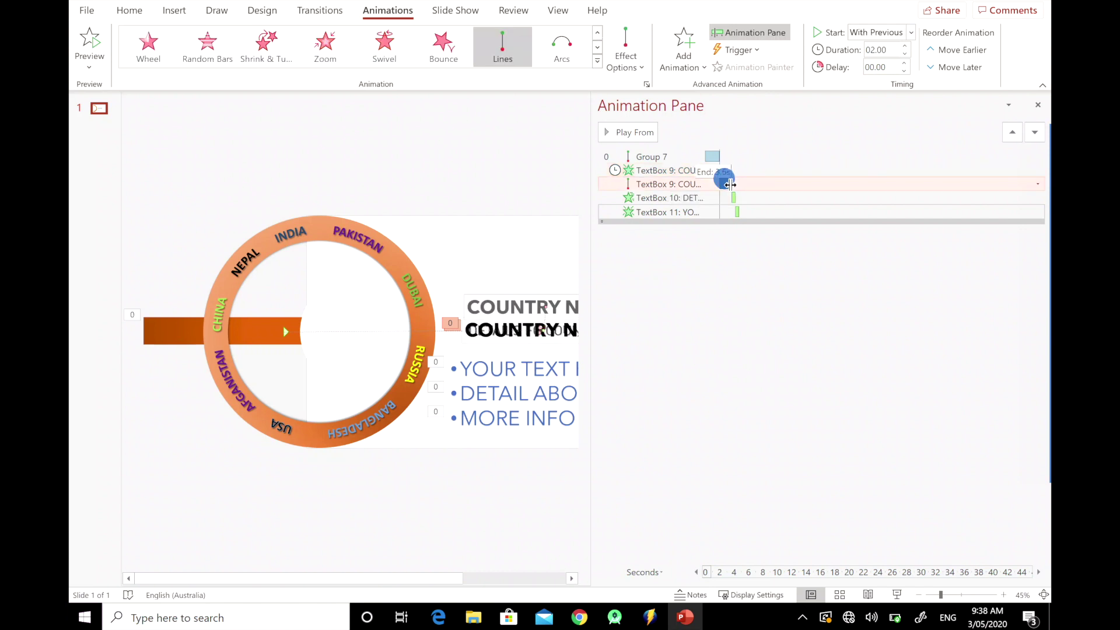
- Set the Fade effects of the DETAIL ABOUT and MORE INFO bullets to start After Previous
left_click(723, 222)
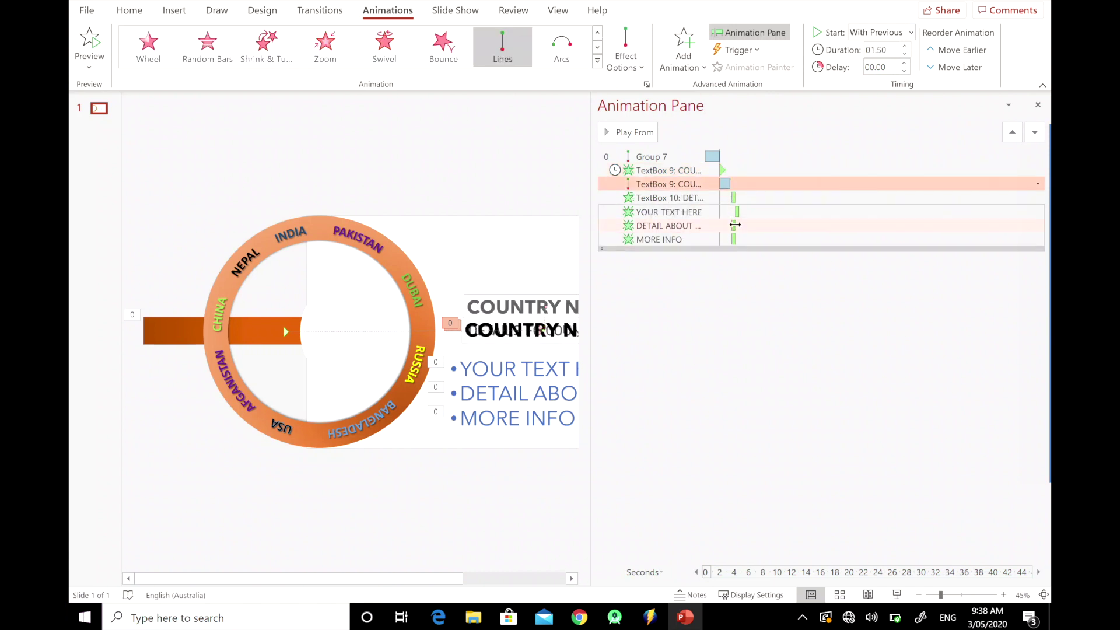
left_click_drag(735, 224, 740, 225)
left_click(1038, 226)
left_click(928, 269)
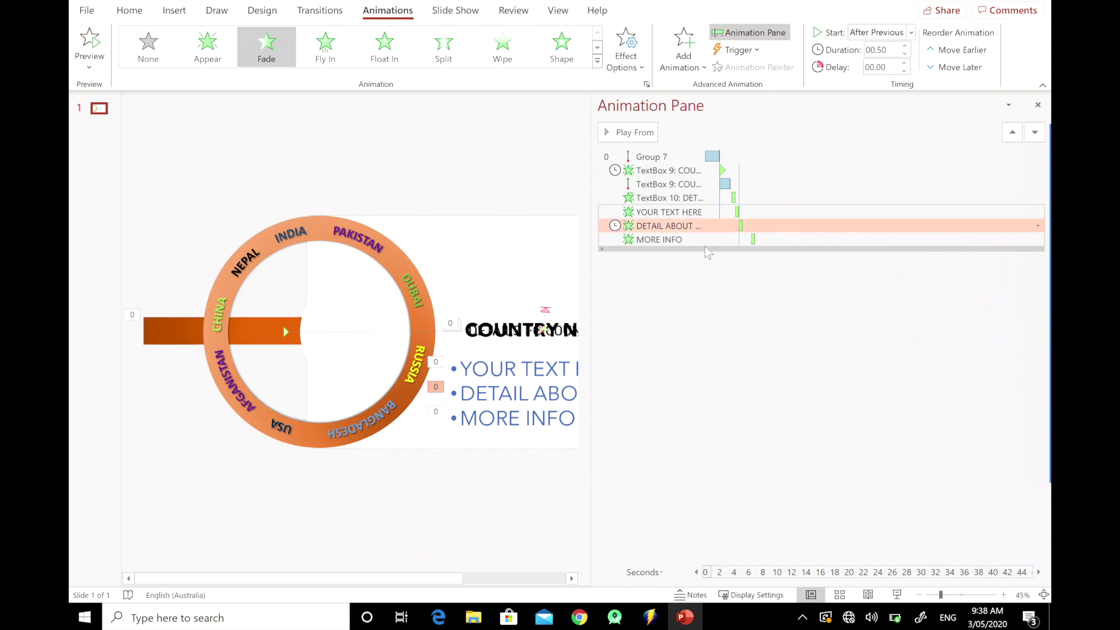
left_click(691, 239)
right_click(692, 240)
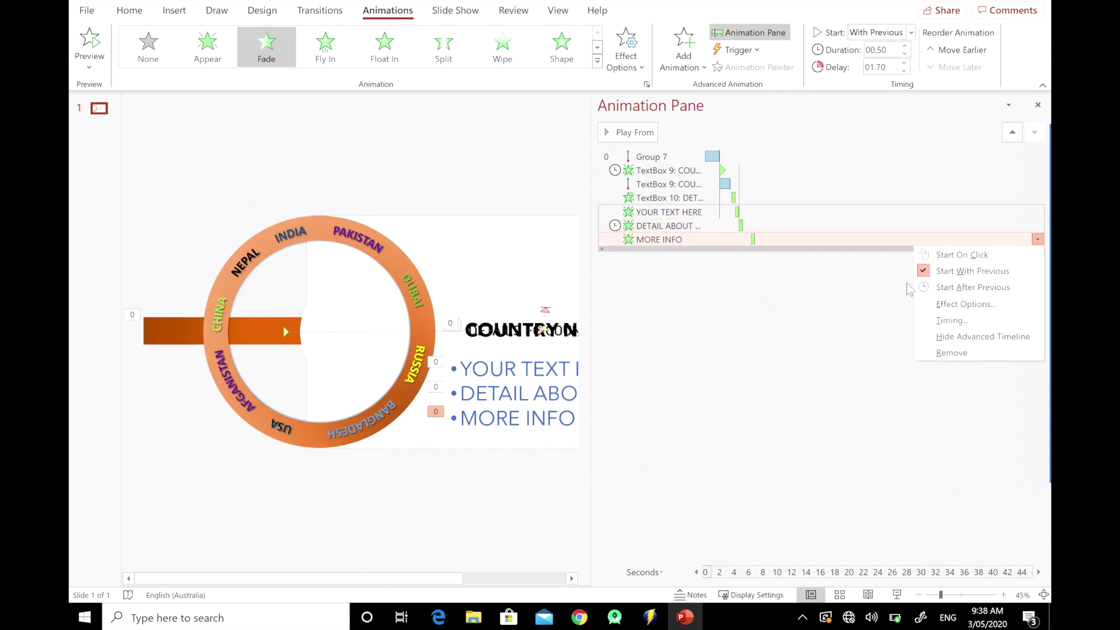
left_click(945, 287)
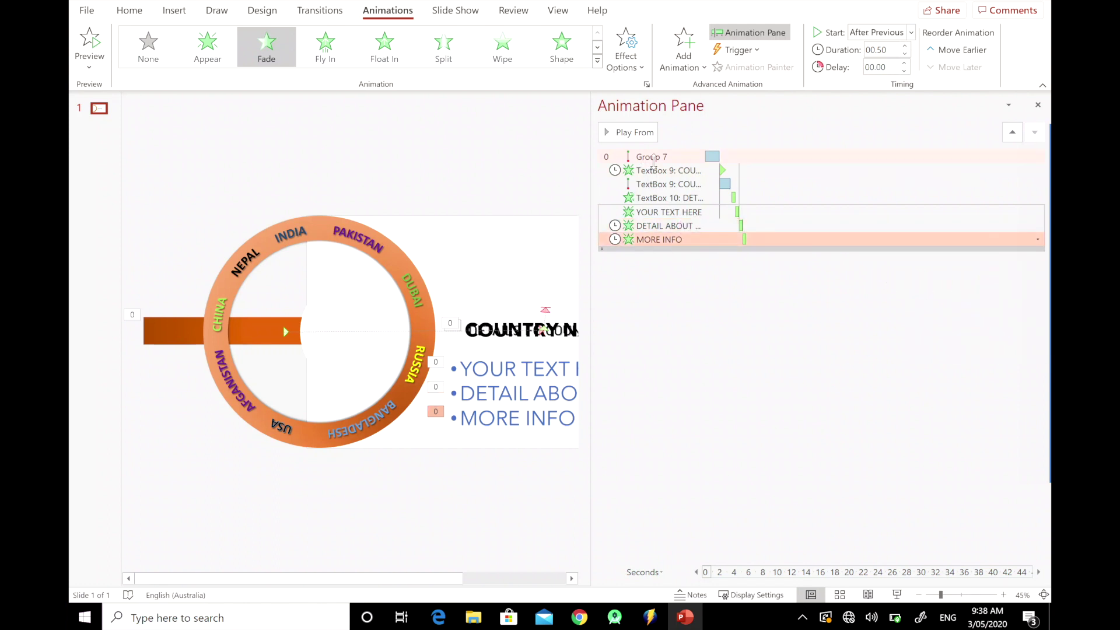
- Play the slide show from the current slide to check the animation sequence, and exit it
left_click(188, 337)
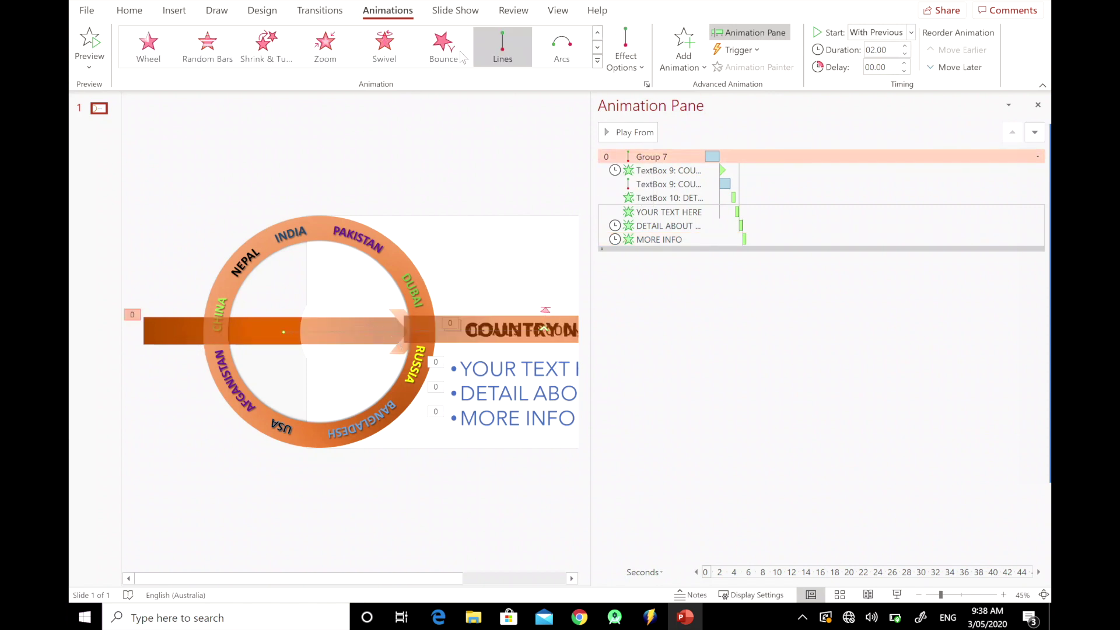
left_click(455, 10)
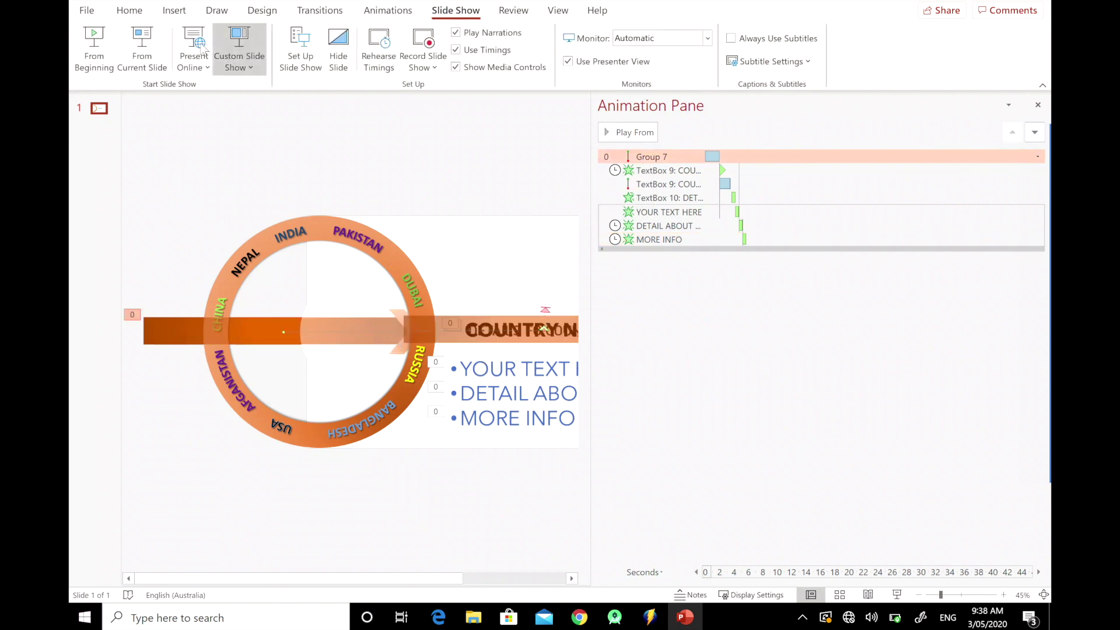
left_click(153, 49)
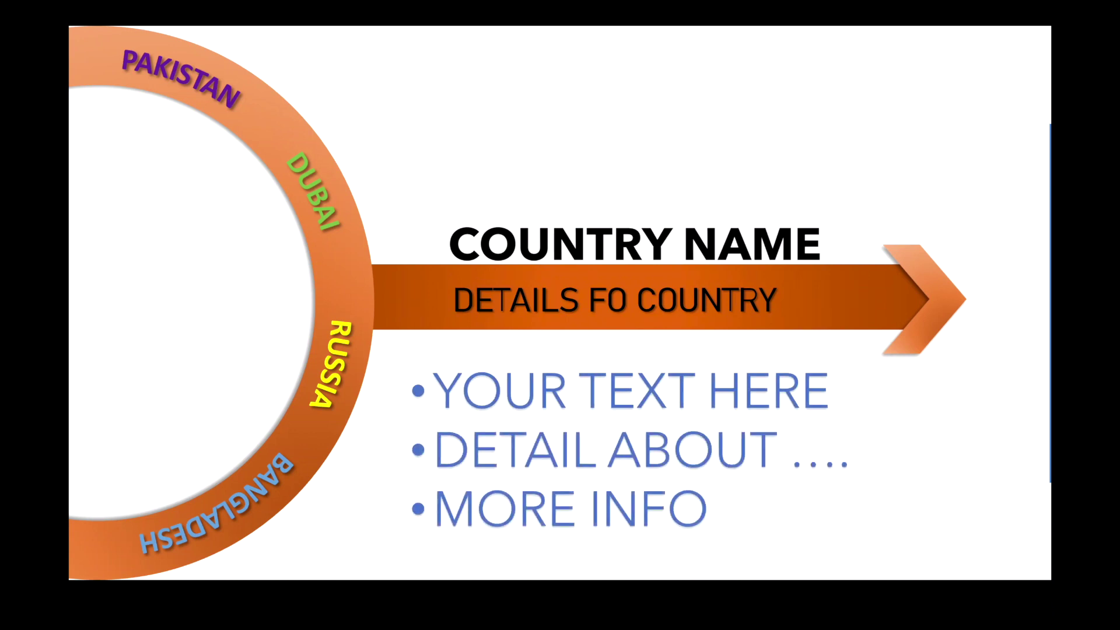
key("Escape")
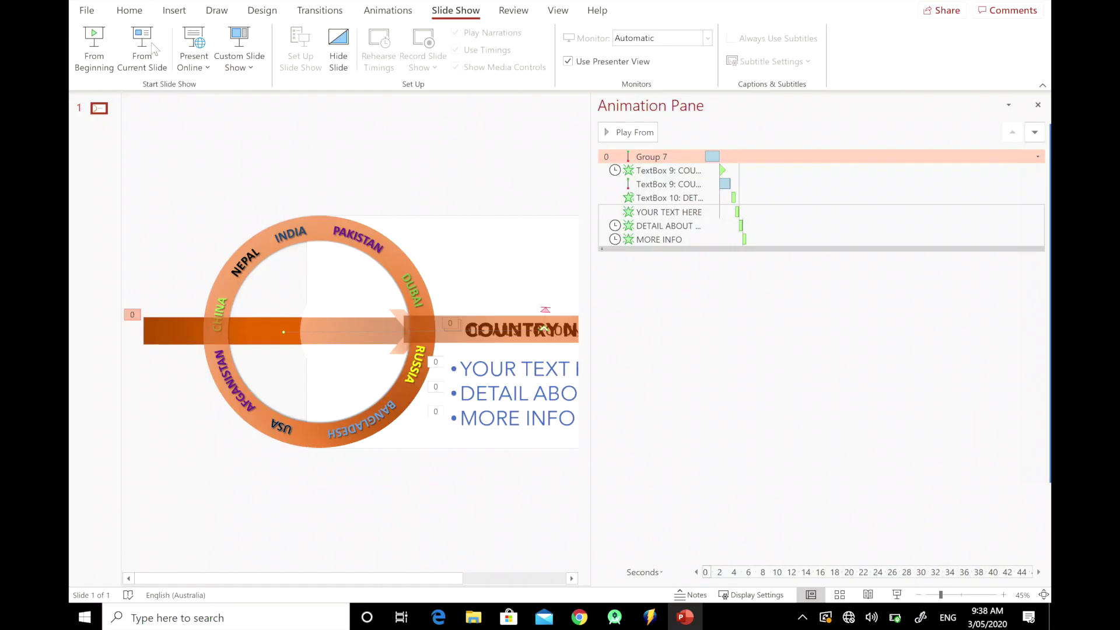
- Move the three-bullet text box slightly to the right and up on the slide
left_click_drag(592, 134, 680, 135)
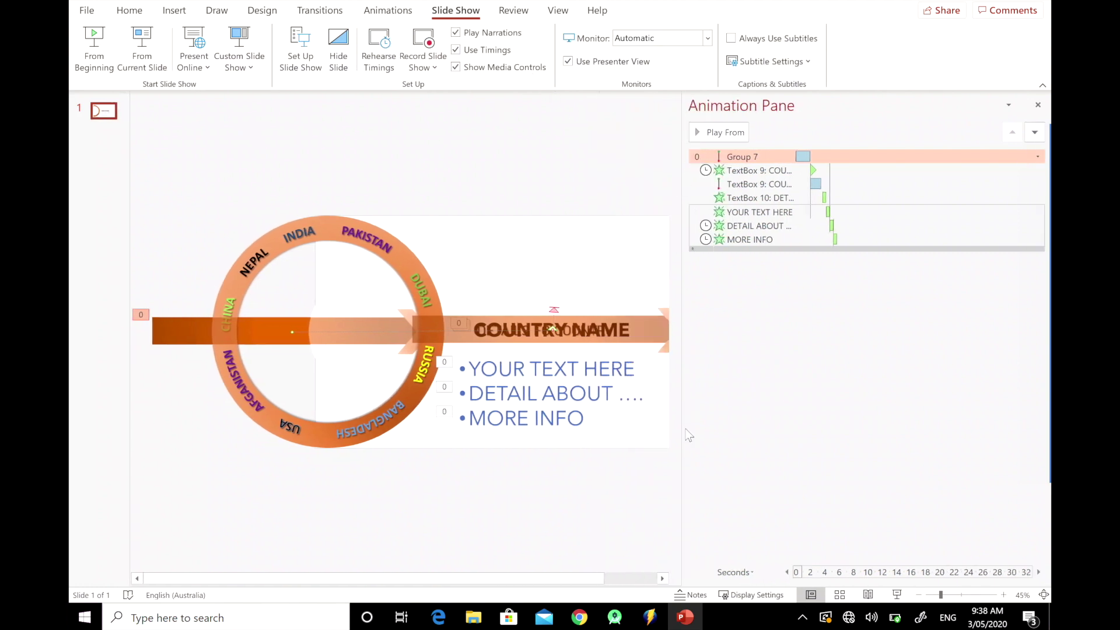
left_click_drag(577, 579, 617, 578)
left_click(460, 360)
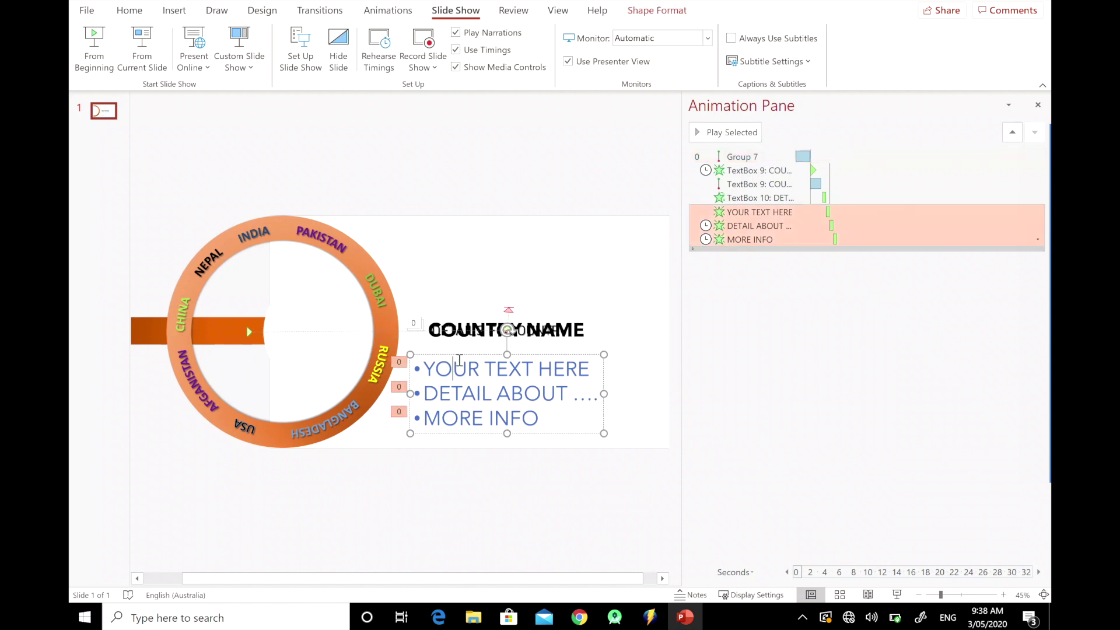
left_click_drag(460, 357, 477, 350)
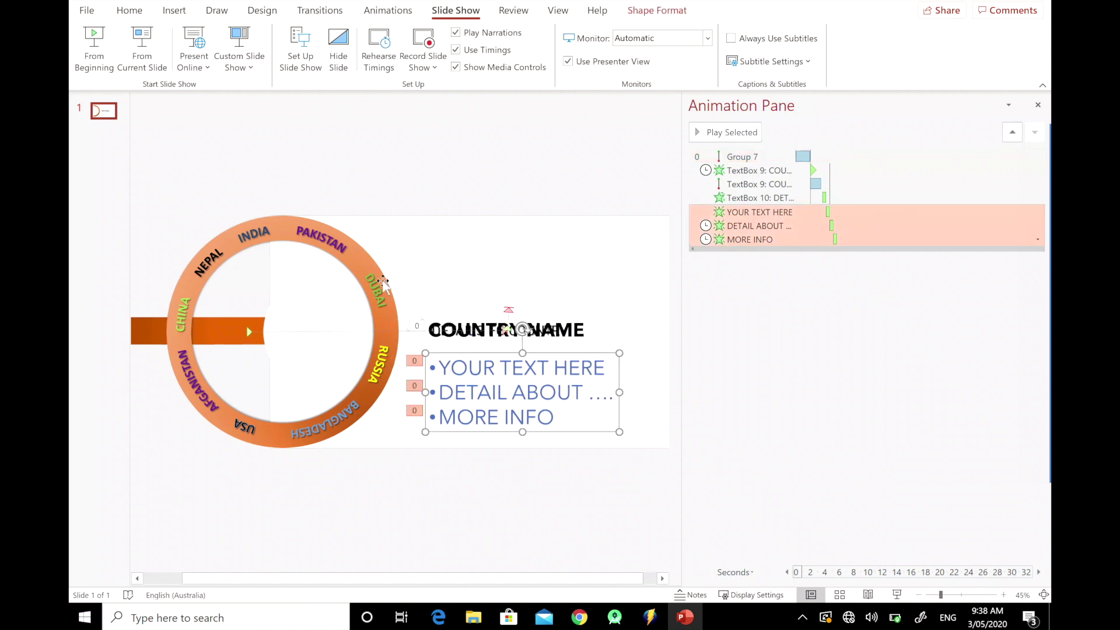
- Open the shape formatting options for the orange ring and make room for them beside the animation list
left_click(106, 116)
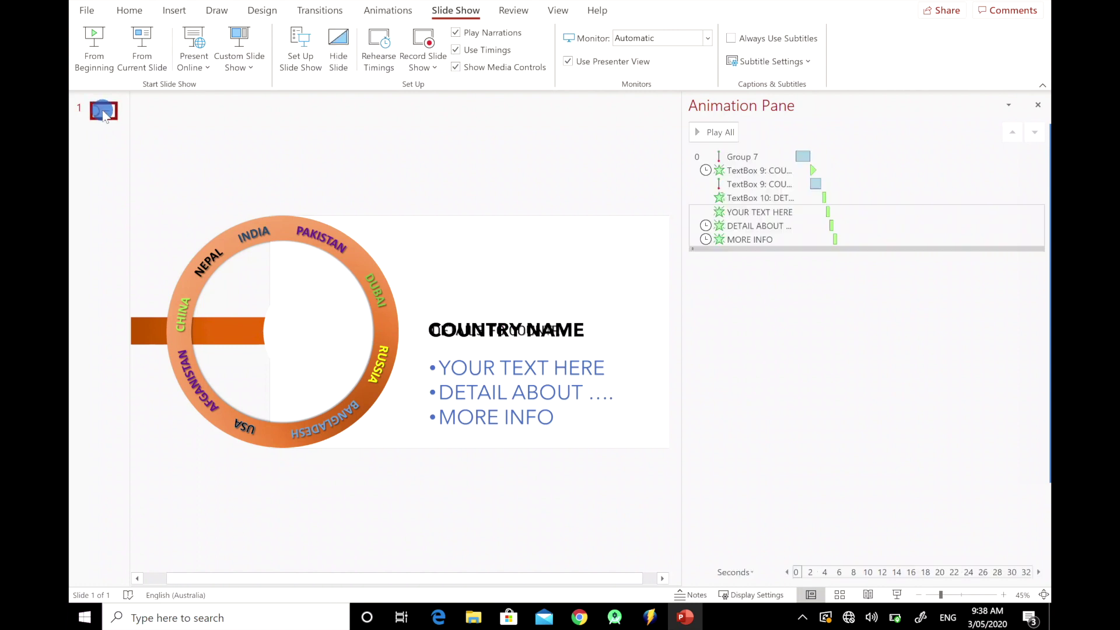
left_click(387, 13)
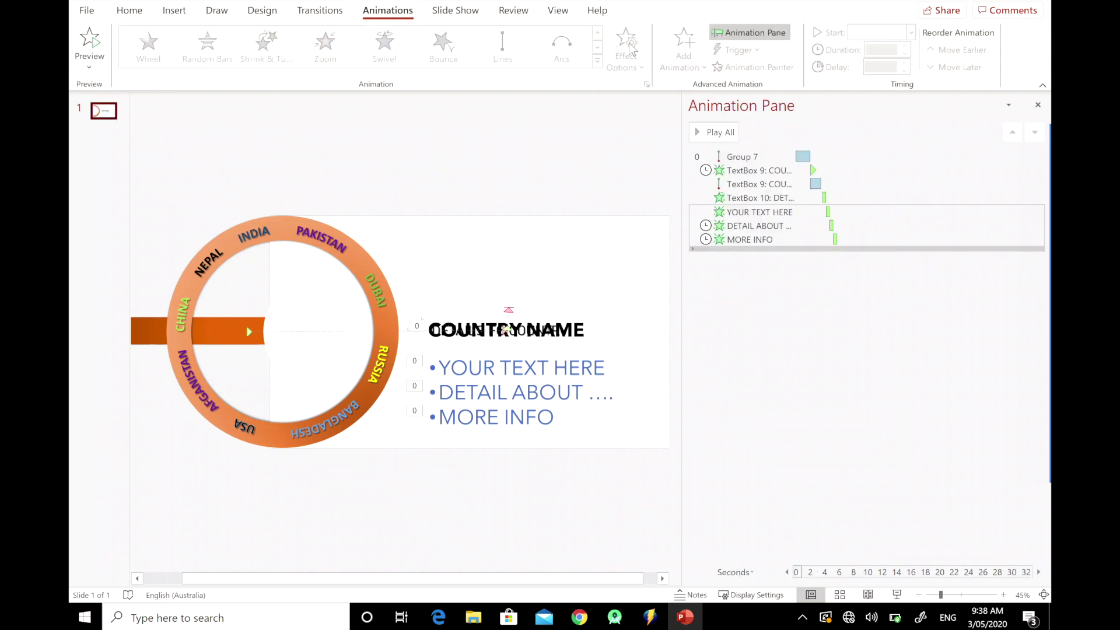
left_click(362, 245)
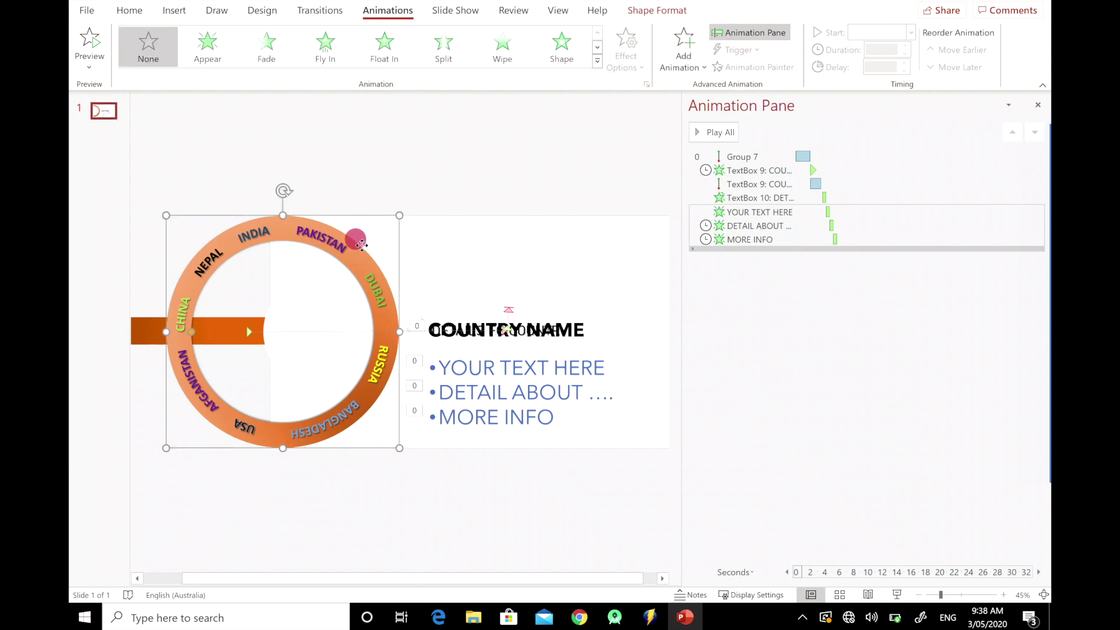
right_click(362, 246)
left_click(434, 565)
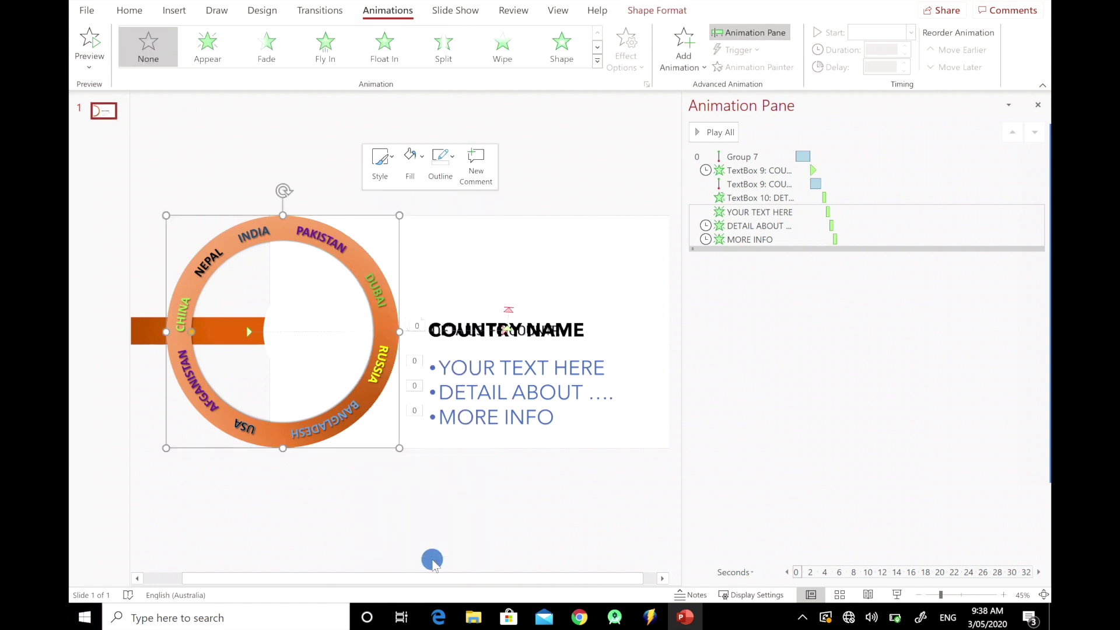
left_click_drag(682, 261, 878, 270)
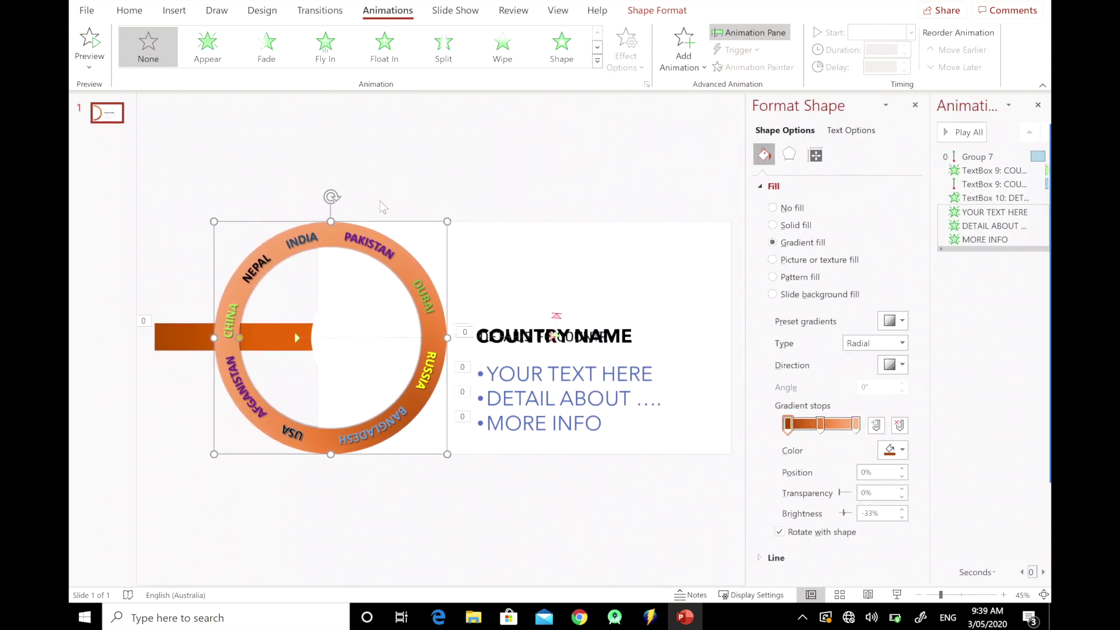
- Duplicate slide 1 and group the orange ring with its circular country-name text on the copy
left_click(107, 115)
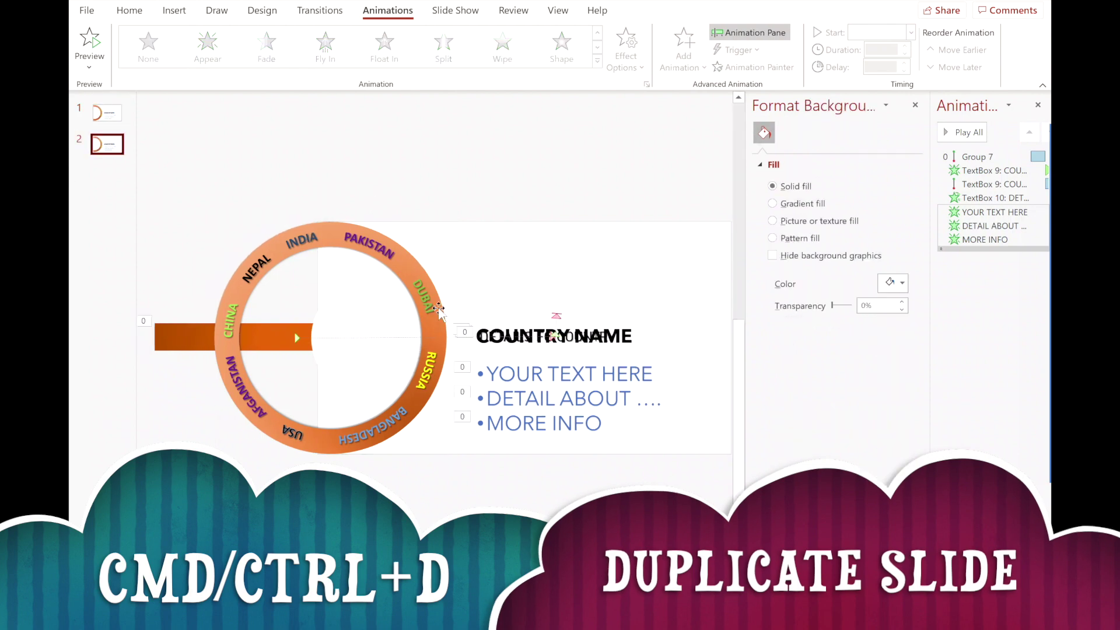
left_click(428, 294)
left_click(351, 222)
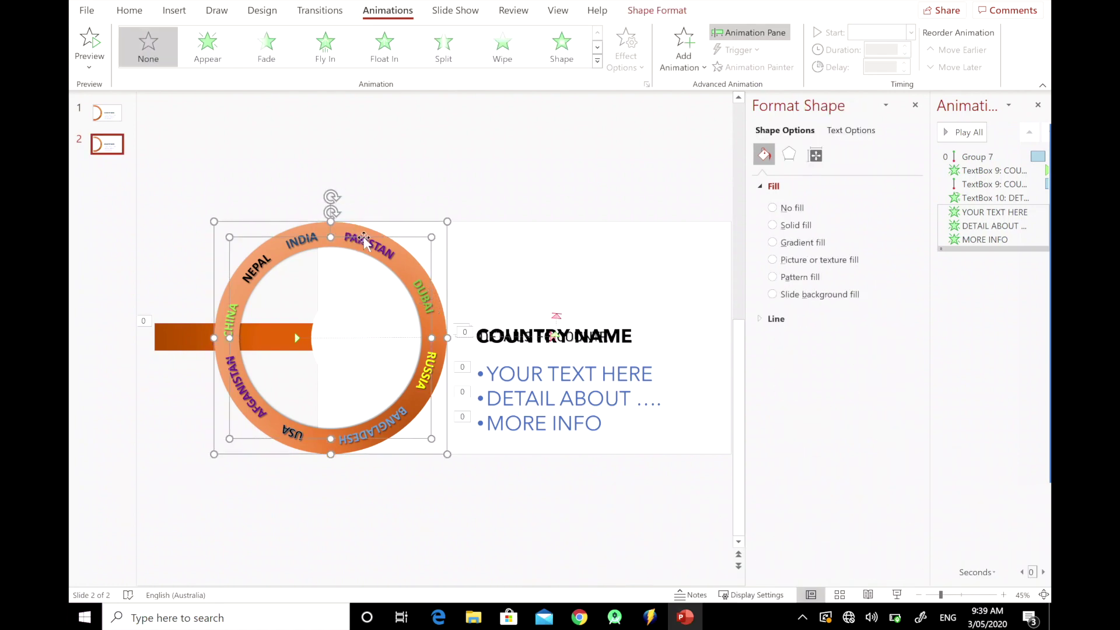
right_click(364, 240)
mouse_move(433, 341)
left_click(513, 338)
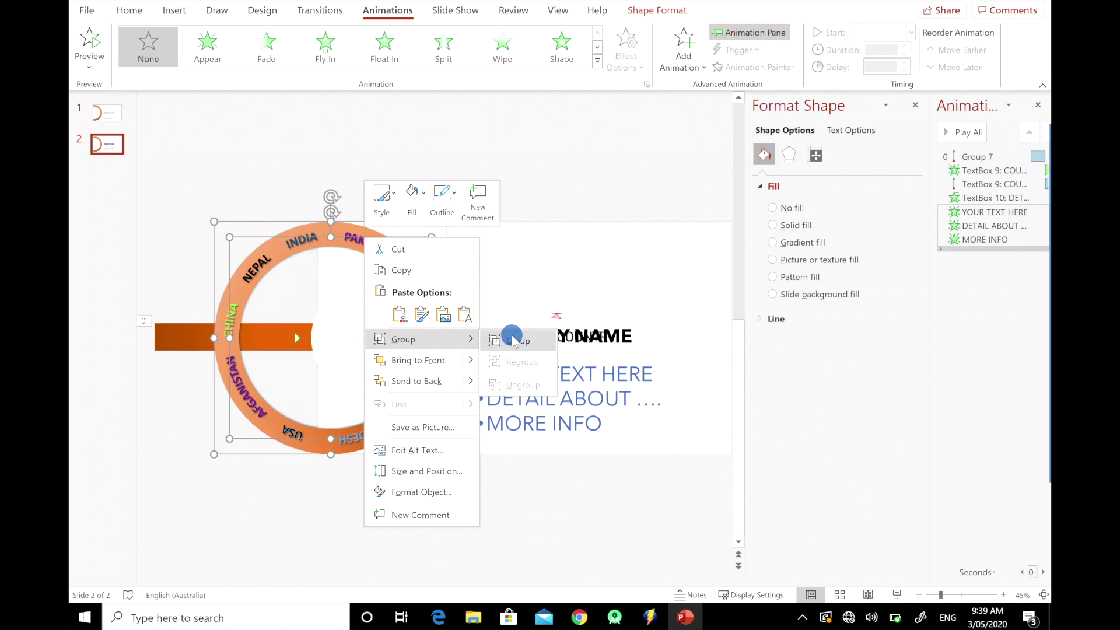
- Set the rotation of the ring group on slide 2 to 24°
left_click(817, 155)
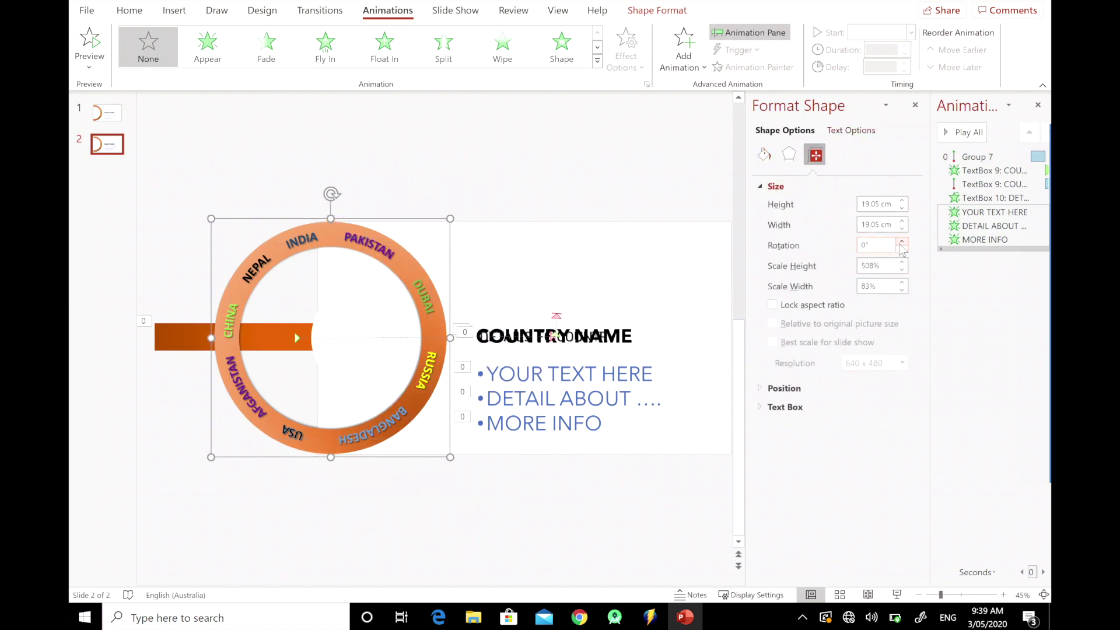
left_click(901, 242)
left_click(902, 242)
left_click(902, 242)
left_click(902, 242)
left_click(901, 243)
left_click(901, 242)
left_click(901, 242)
left_click(901, 242)
left_click(902, 242)
left_click(902, 242)
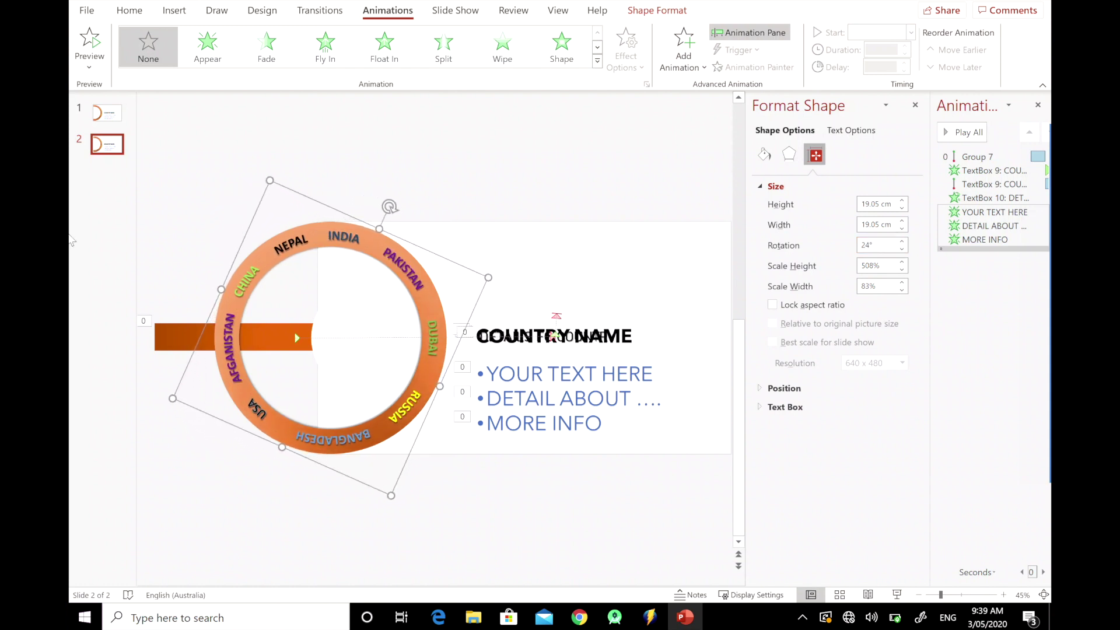
- Duplicate slide 2 and set the ring group's rotation on the copy to 69°
left_click(106, 144)
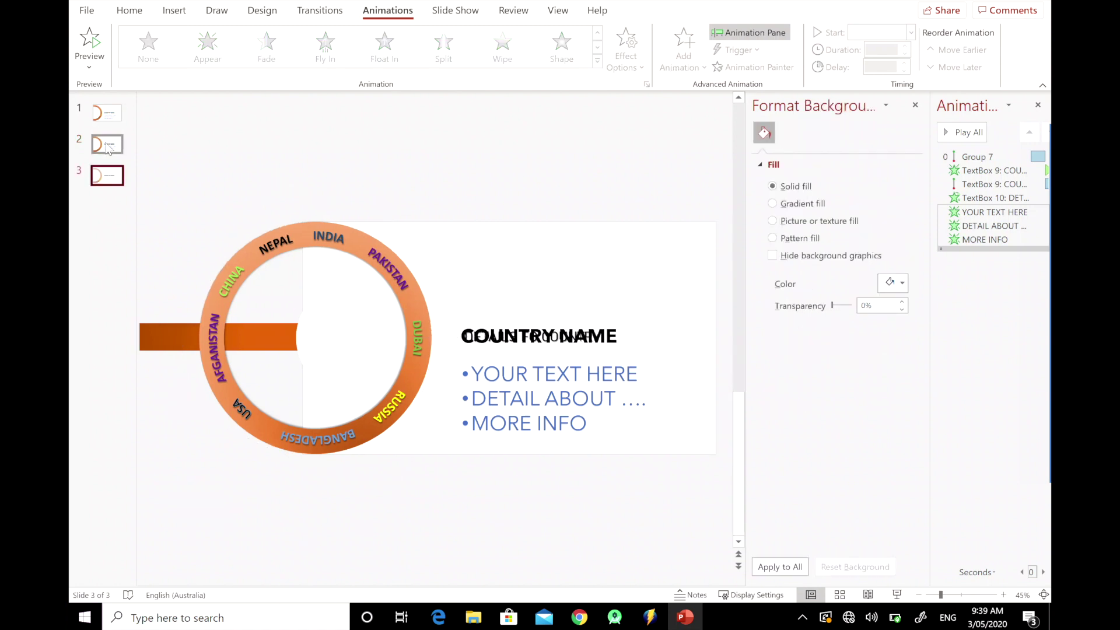
left_click(354, 228)
left_click(390, 232)
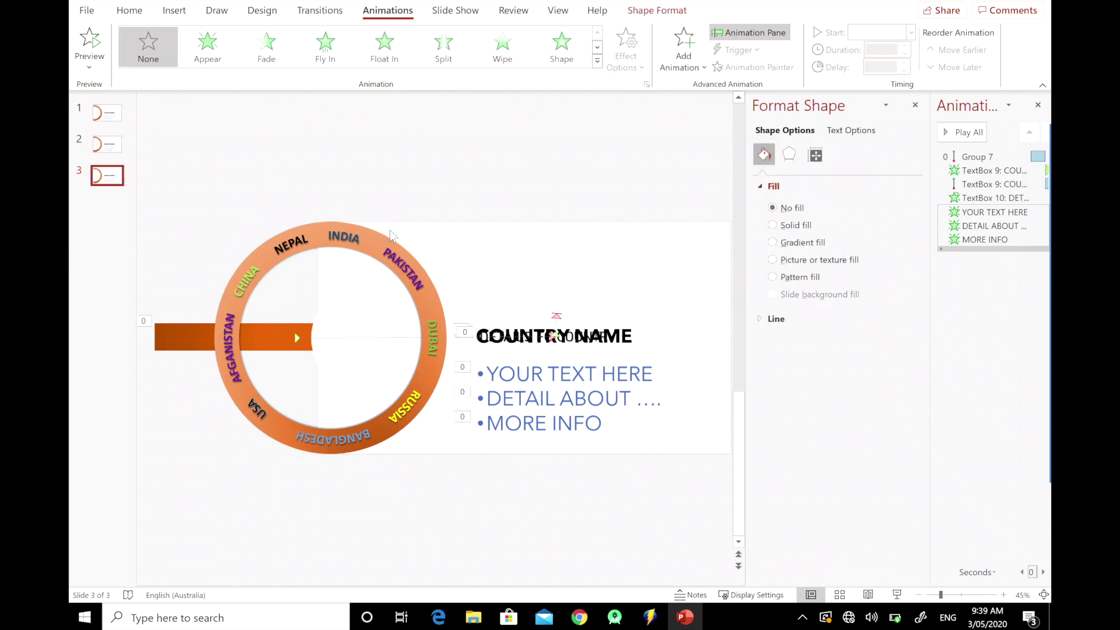
left_click(391, 236)
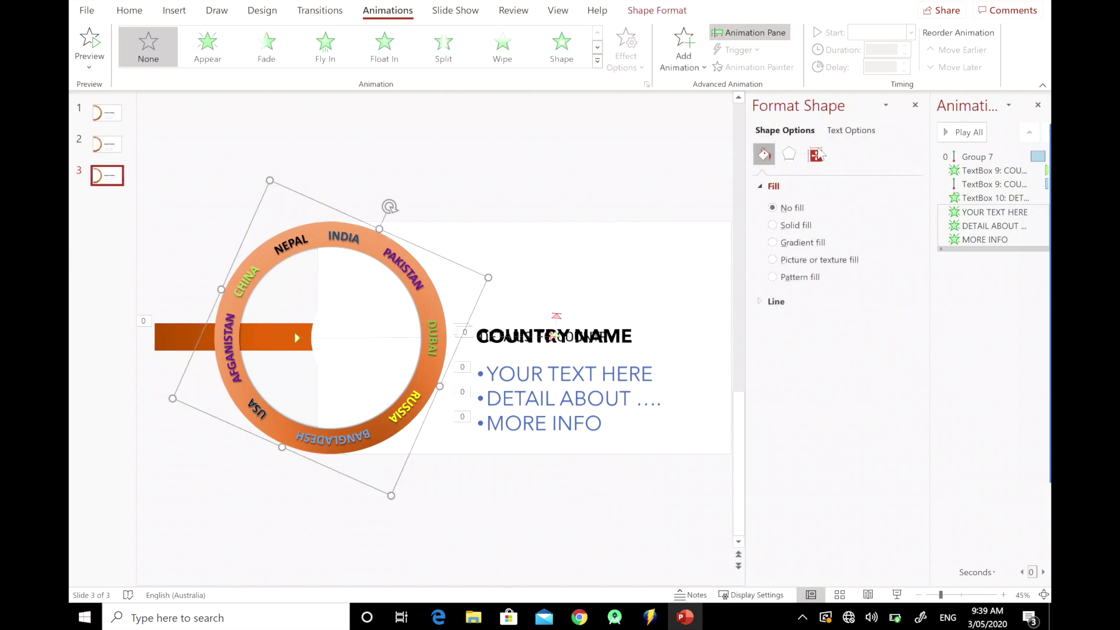
left_click(816, 155)
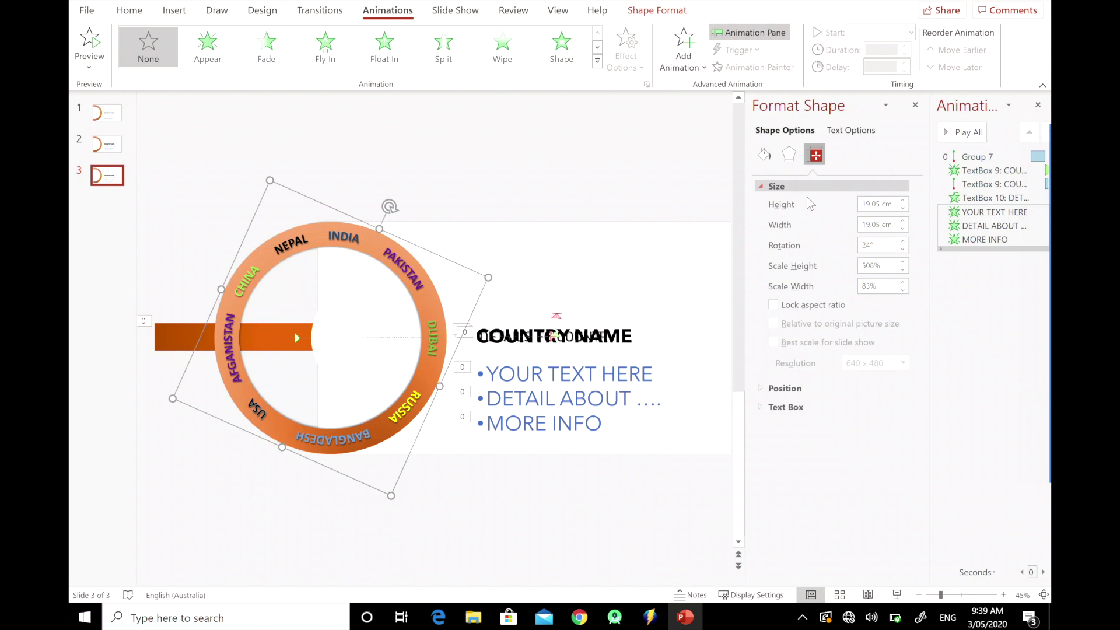
left_click(904, 241)
left_click(903, 242)
left_click(903, 242)
left_click(903, 242)
left_click(903, 242)
left_click(903, 242)
left_click(903, 242)
left_click(903, 242)
left_click(903, 241)
left_click(903, 242)
left_click(904, 242)
left_click(904, 241)
left_click(903, 242)
left_click(903, 242)
left_click(903, 242)
left_click(903, 242)
left_click(903, 242)
left_click(904, 241)
left_click(903, 241)
left_click(903, 242)
left_click(903, 242)
left_click(903, 241)
left_click(903, 241)
left_click(903, 242)
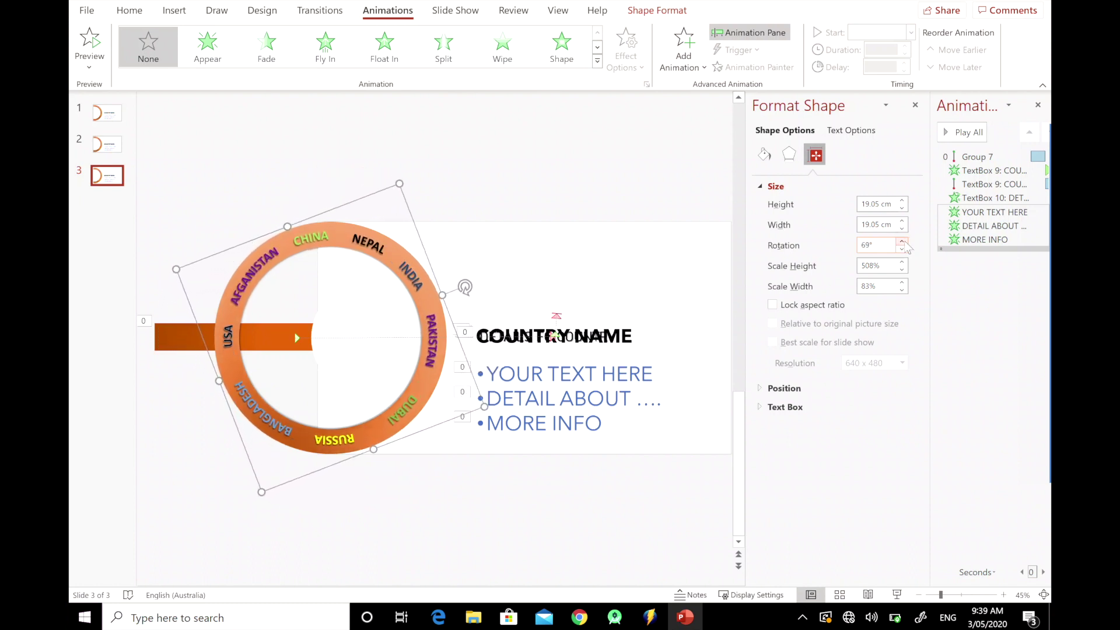
- Duplicate slide 3 and set the ring group's rotation on the copy to 108°
left_click(102, 183)
key("ctrl+d")
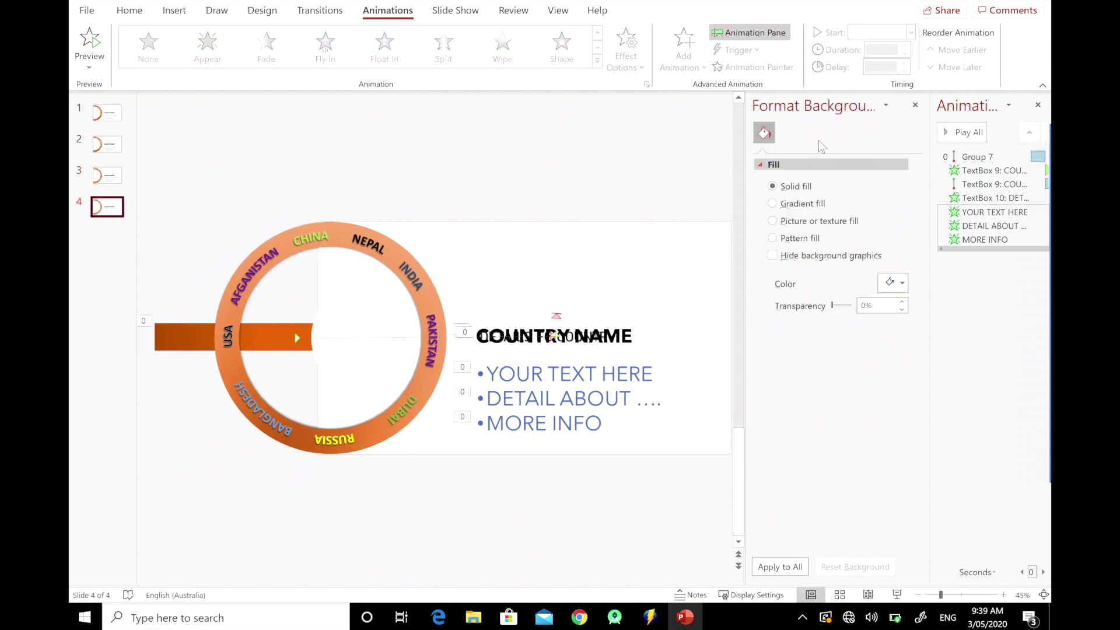
left_click(424, 278)
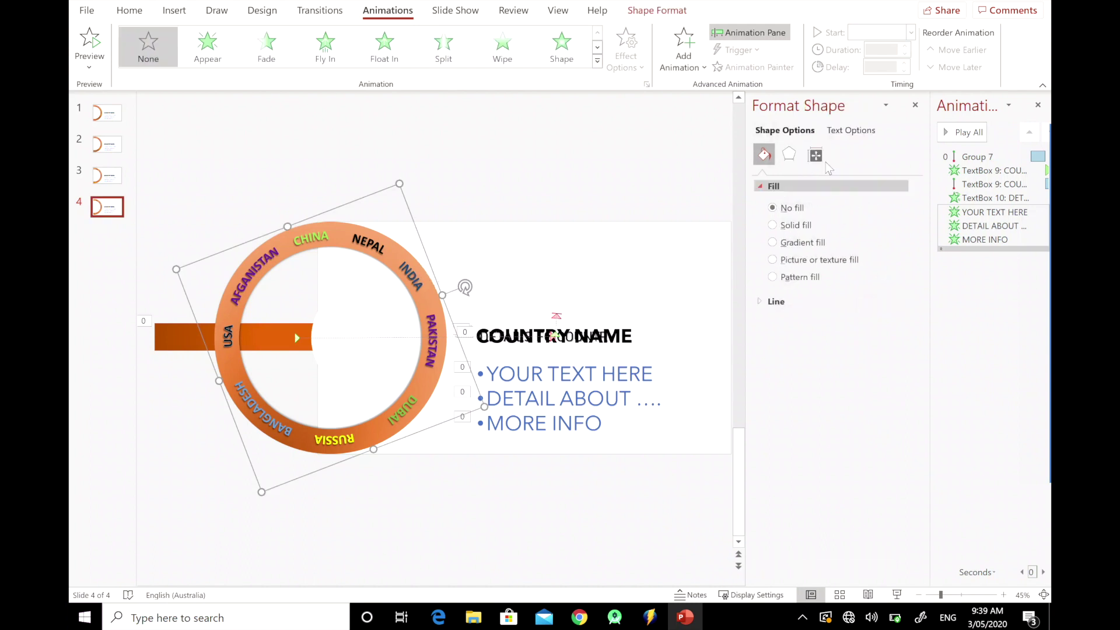
left_click(816, 155)
left_click(902, 242)
left_click(902, 242)
left_click(902, 241)
left_click(902, 241)
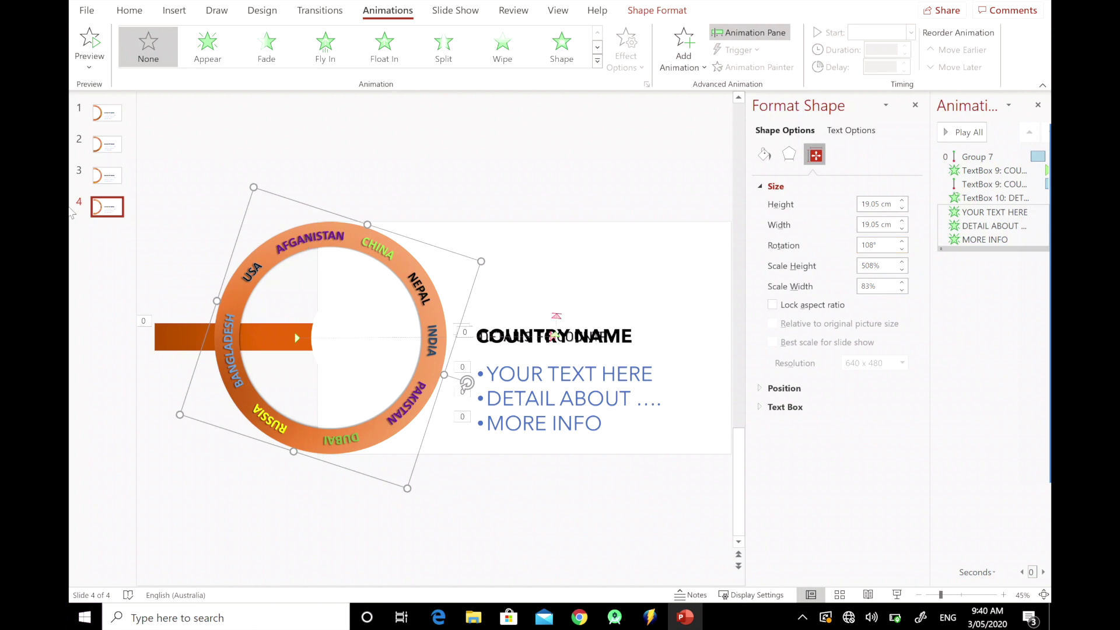
- Duplicate slide 4 and set the ring group's rotation on the copy to 138°
left_click(112, 215)
key("ctrl+d")
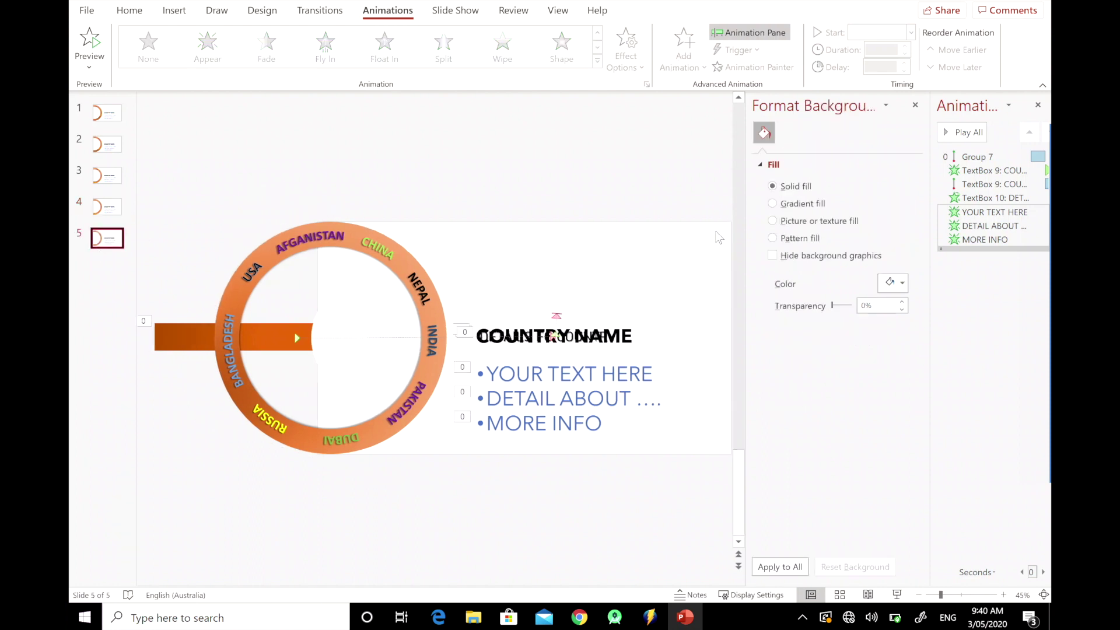
left_click(420, 268)
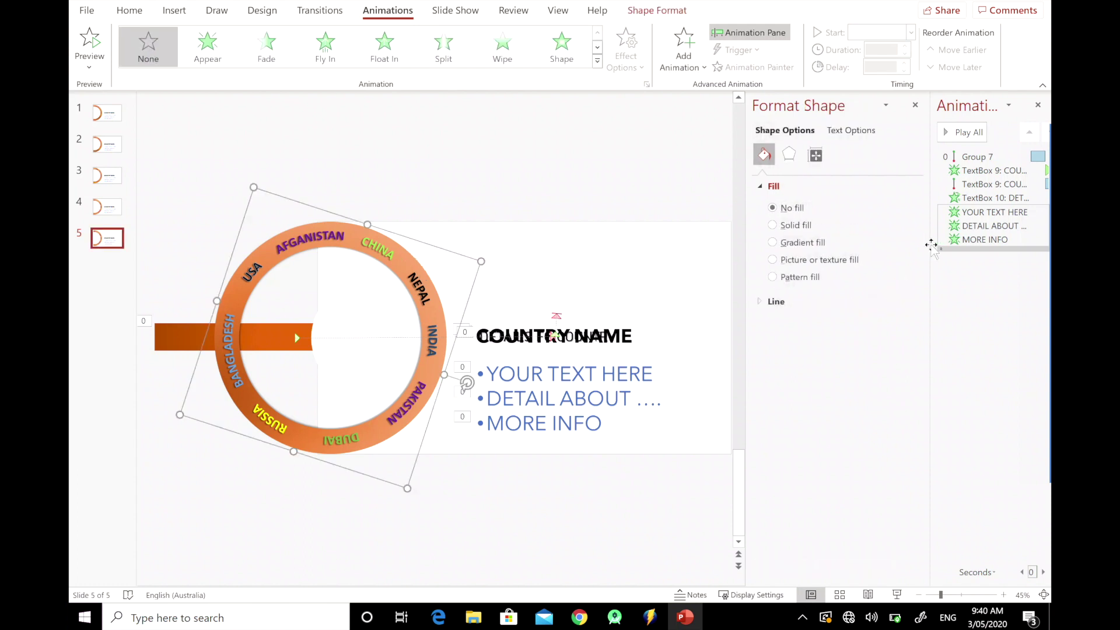
left_click(817, 155)
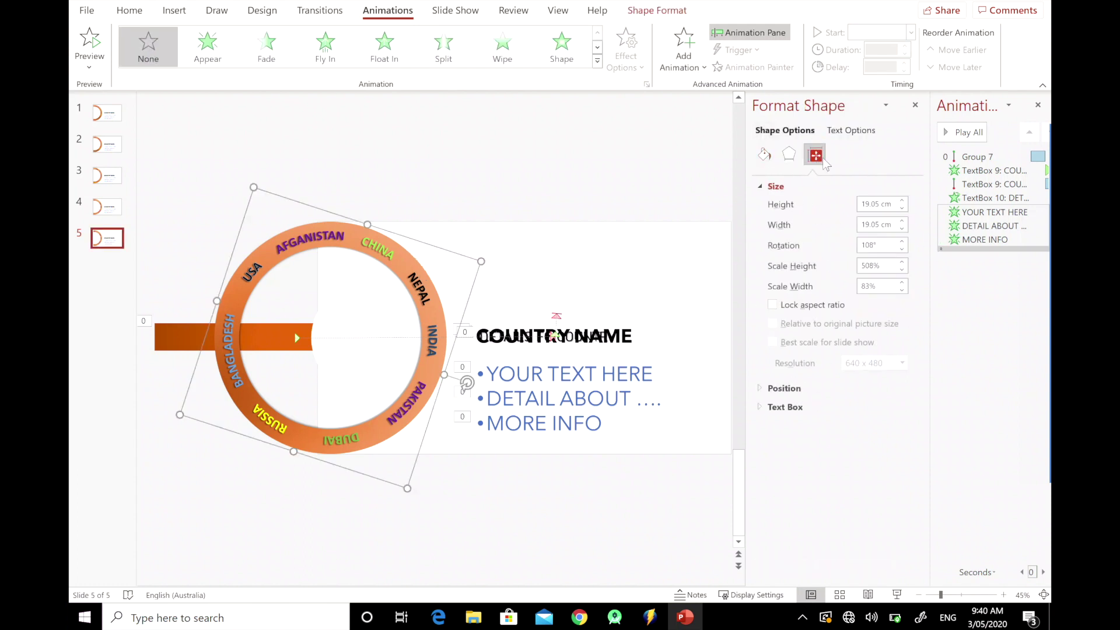
left_click(902, 241)
left_click(902, 241)
left_click(902, 241)
left_click(902, 241)
left_click(902, 240)
left_click(902, 241)
left_click(902, 241)
left_click(902, 241)
left_click(903, 241)
left_click(902, 241)
left_click(902, 241)
left_click(902, 241)
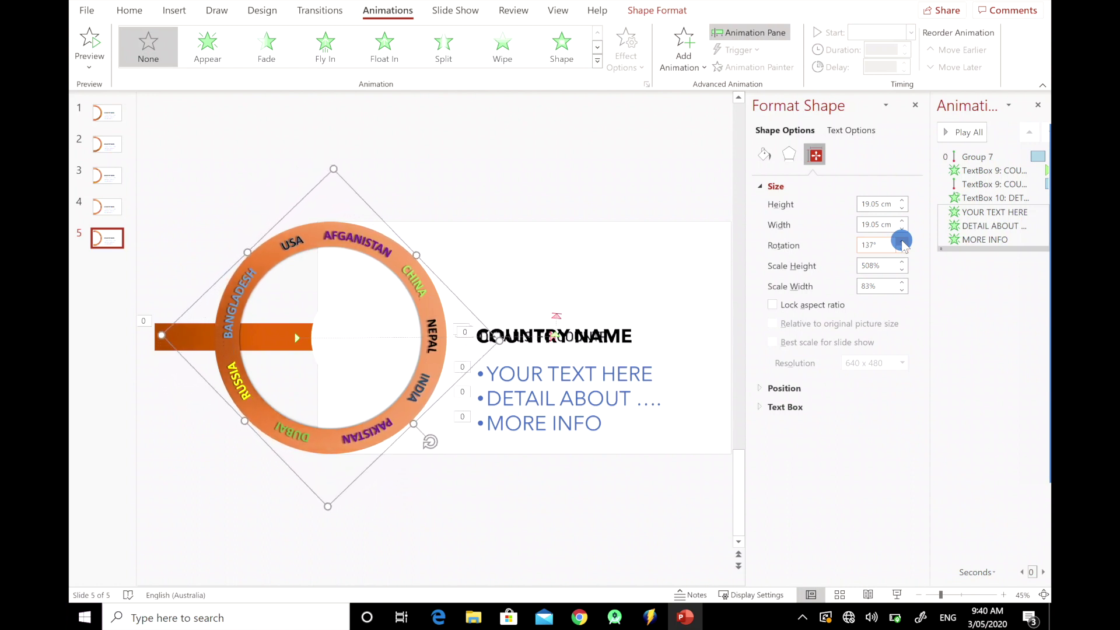
left_click(902, 241)
left_click(902, 241)
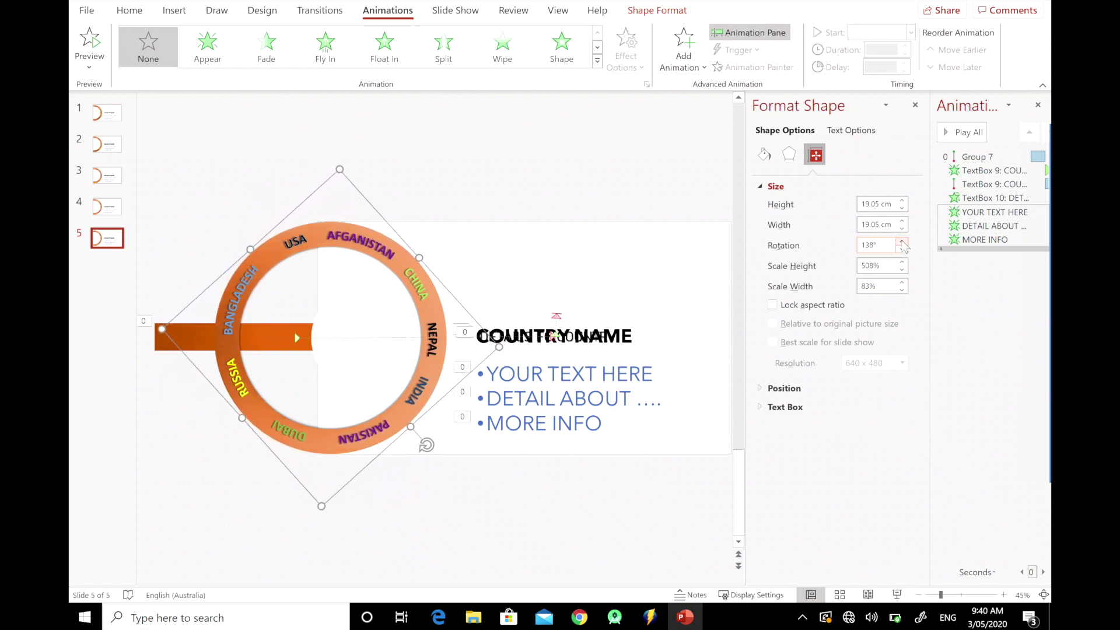
- Duplicate slide 5 and set the ring group's rotation on the copy to 172°
left_click(101, 232)
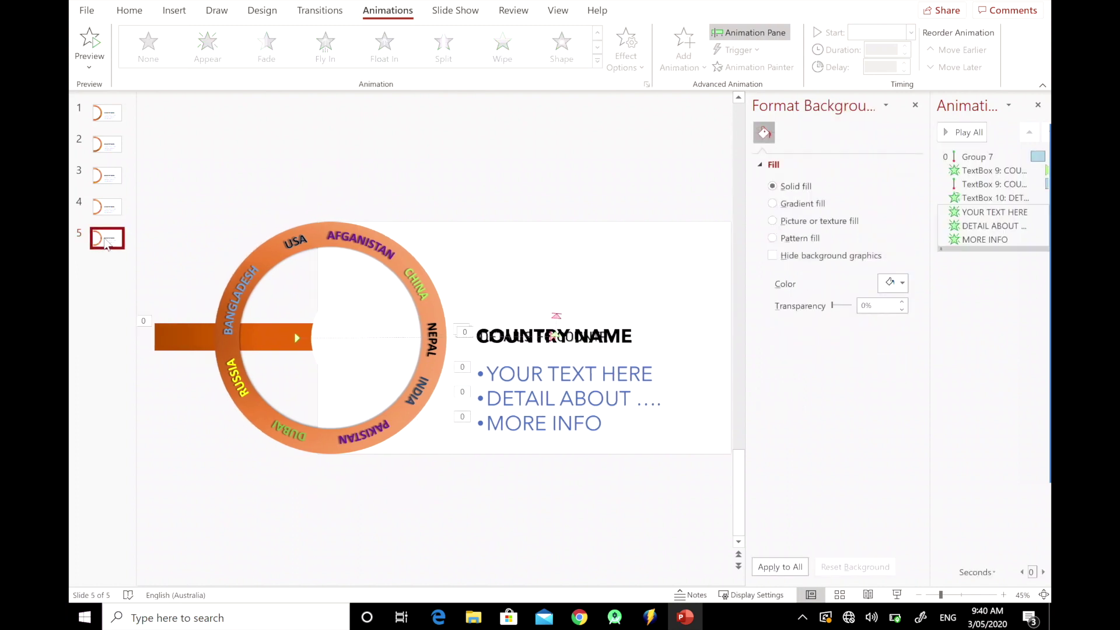
key("ctrl+d")
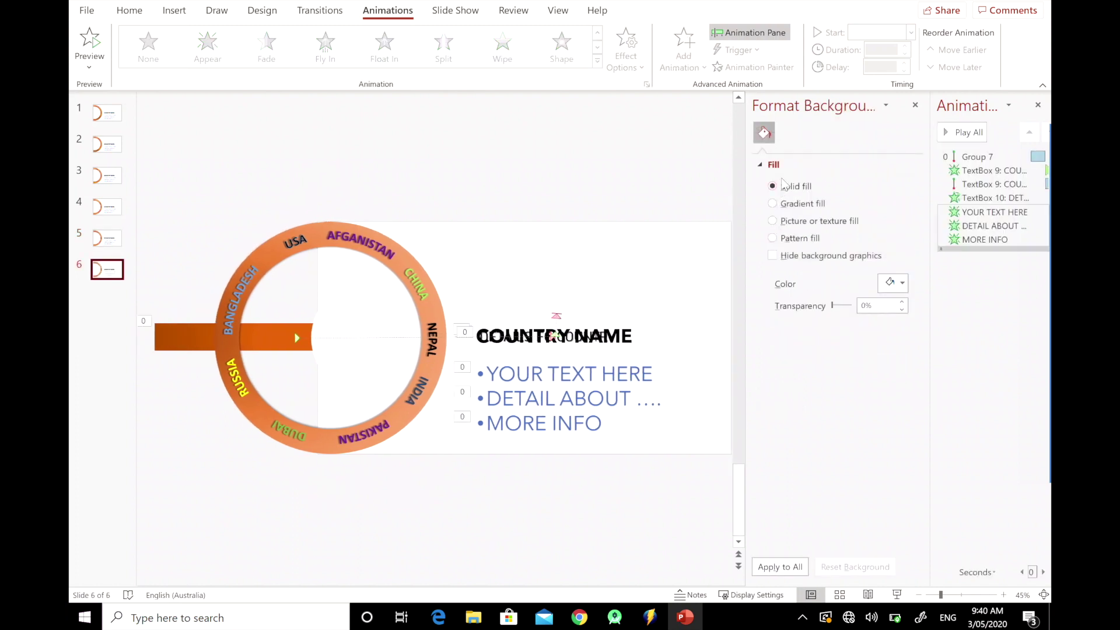
left_click(429, 284)
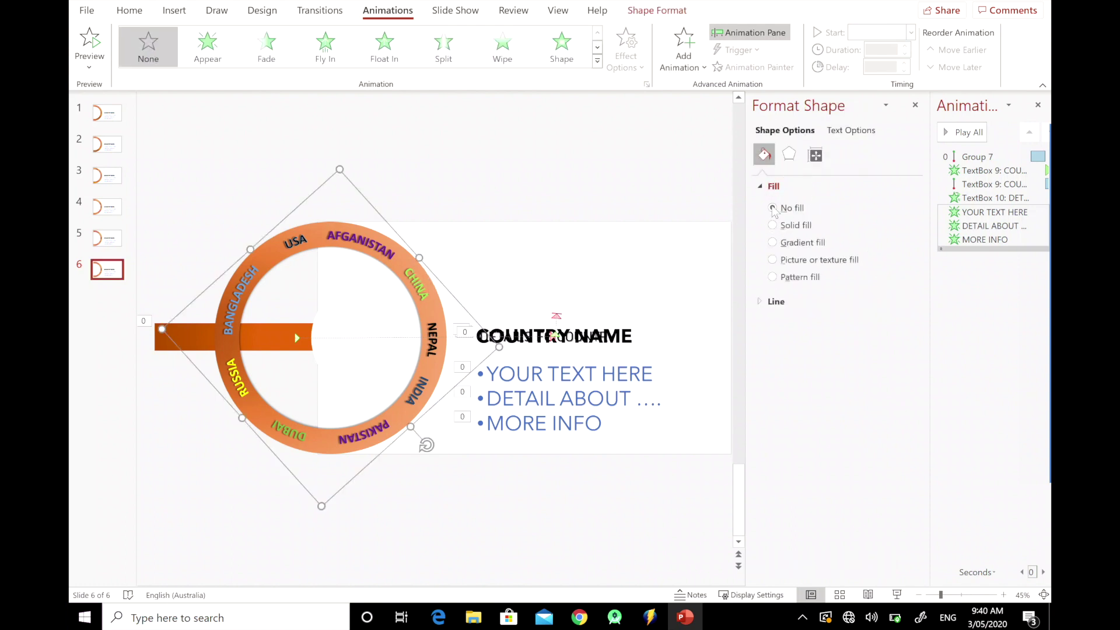
left_click(815, 155)
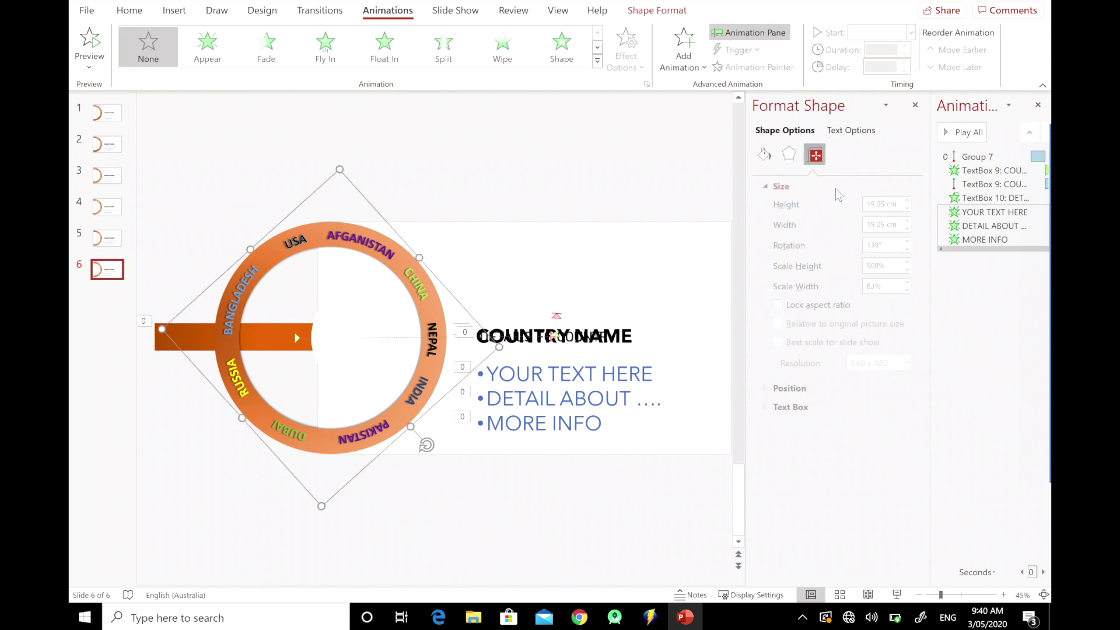
left_click_drag(903, 241, 903, 242)
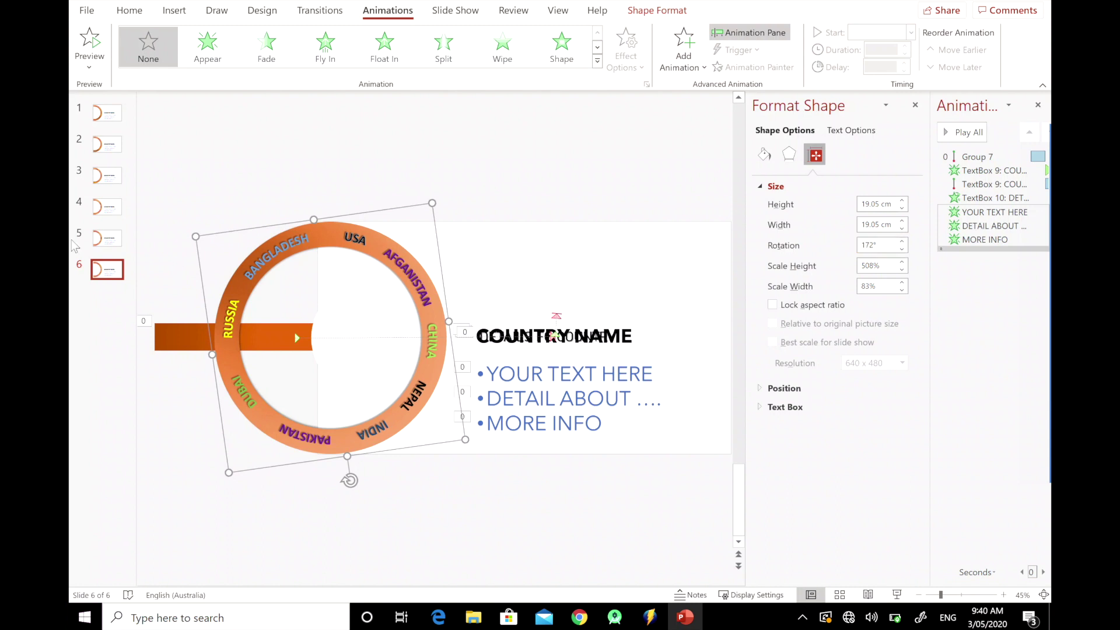
- Duplicate slide 6 and set the ring group's rotation on the copy to 211°
left_click(102, 263)
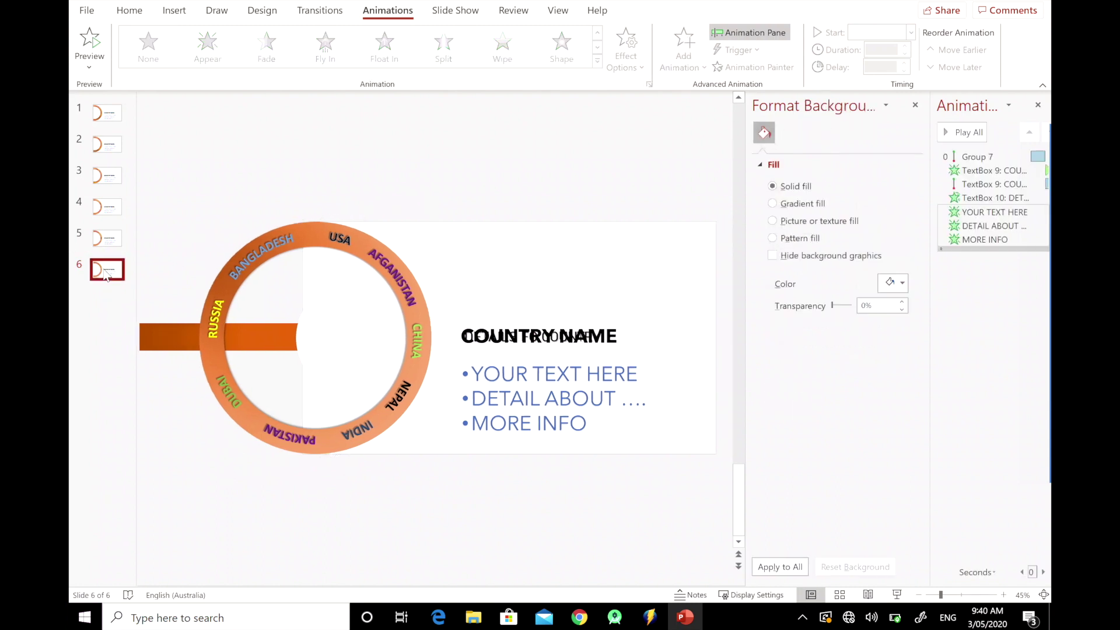
key("ctrl+d")
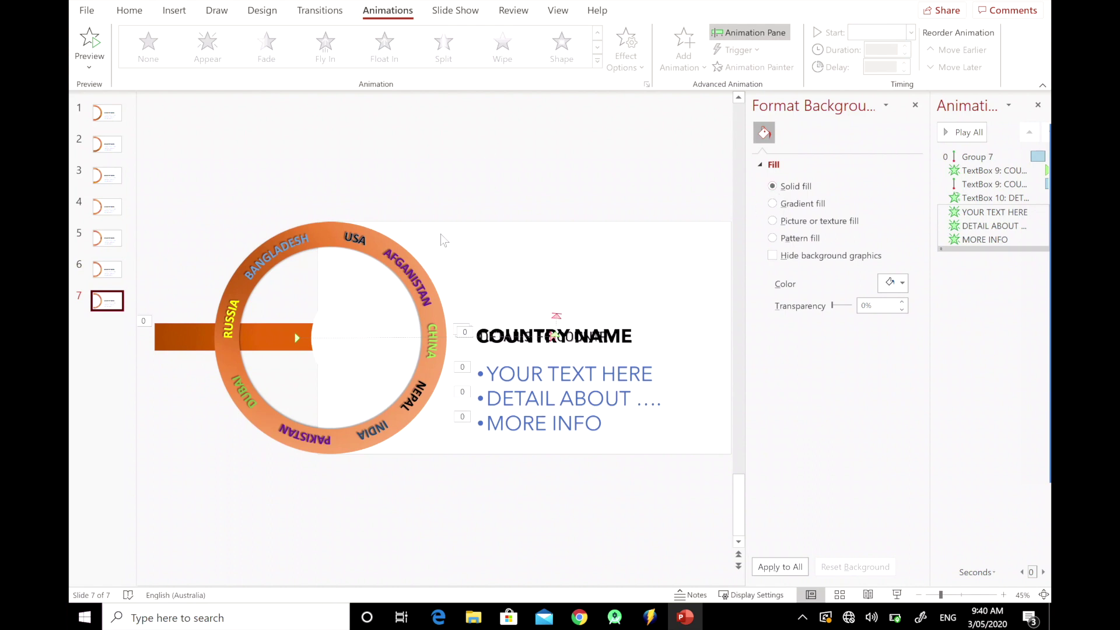
left_click(423, 272)
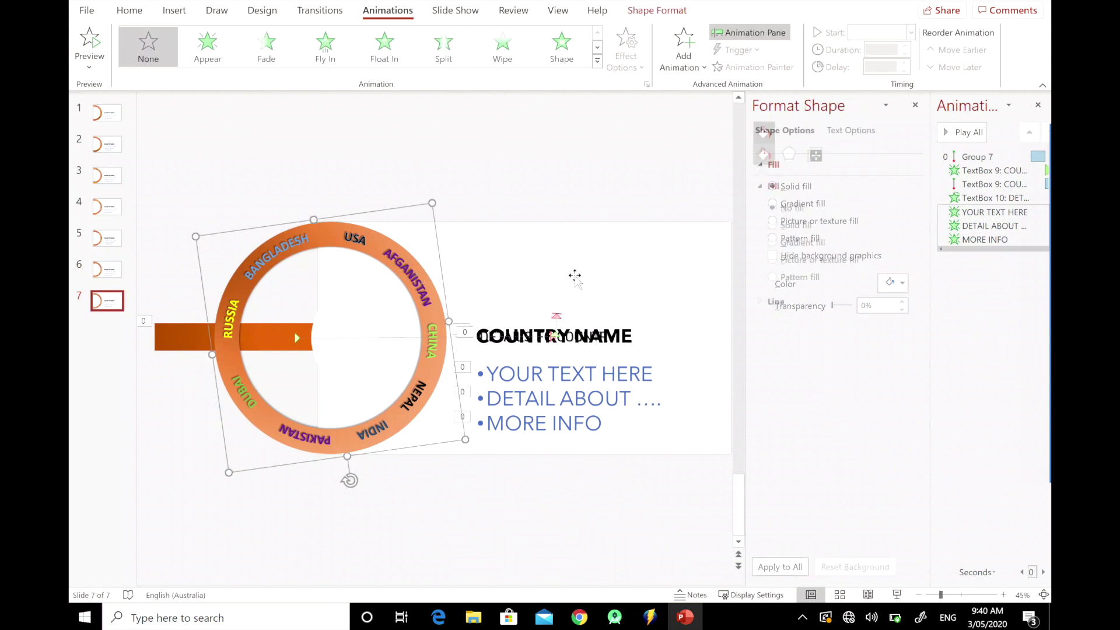
left_click(816, 155)
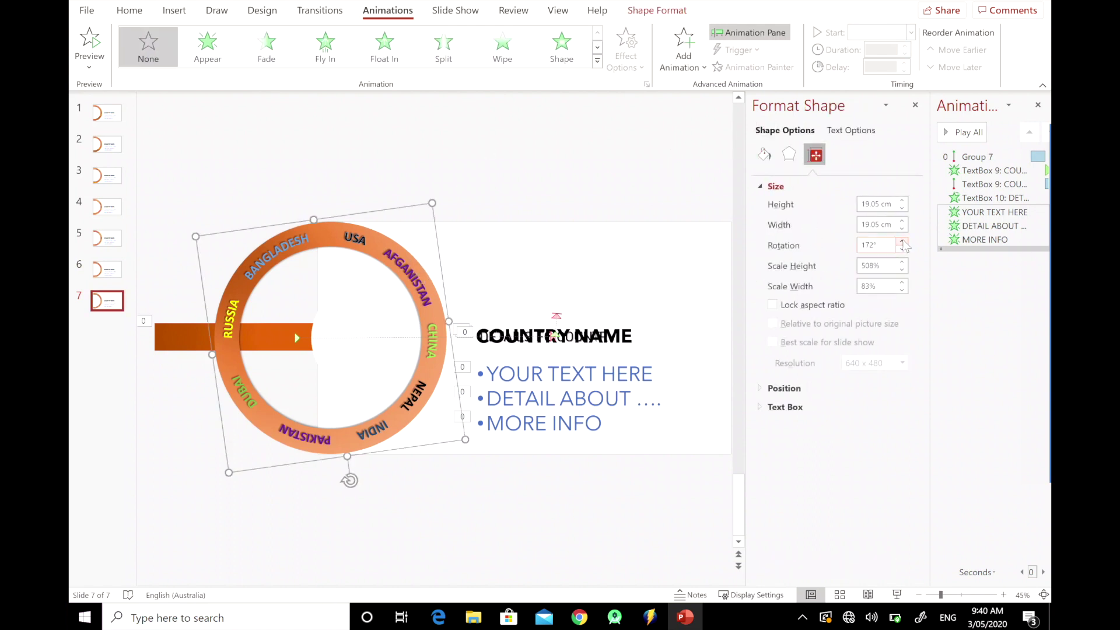
left_click_drag(904, 242, 904, 242)
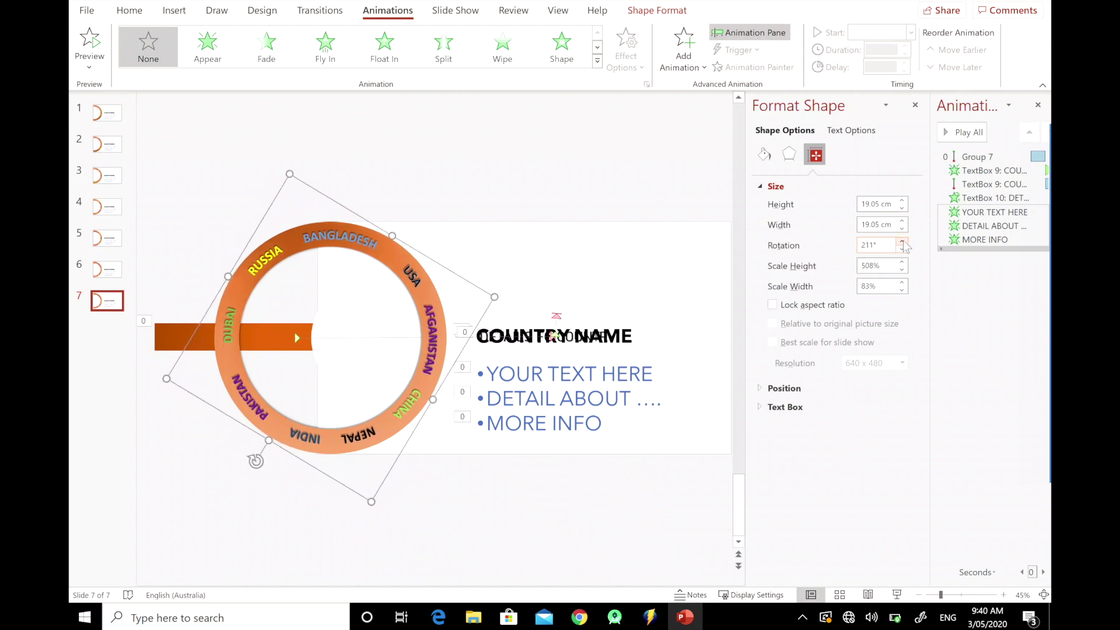
- Duplicate slide 7 and set the ring group's rotation on the copy to 248°
left_click(105, 309)
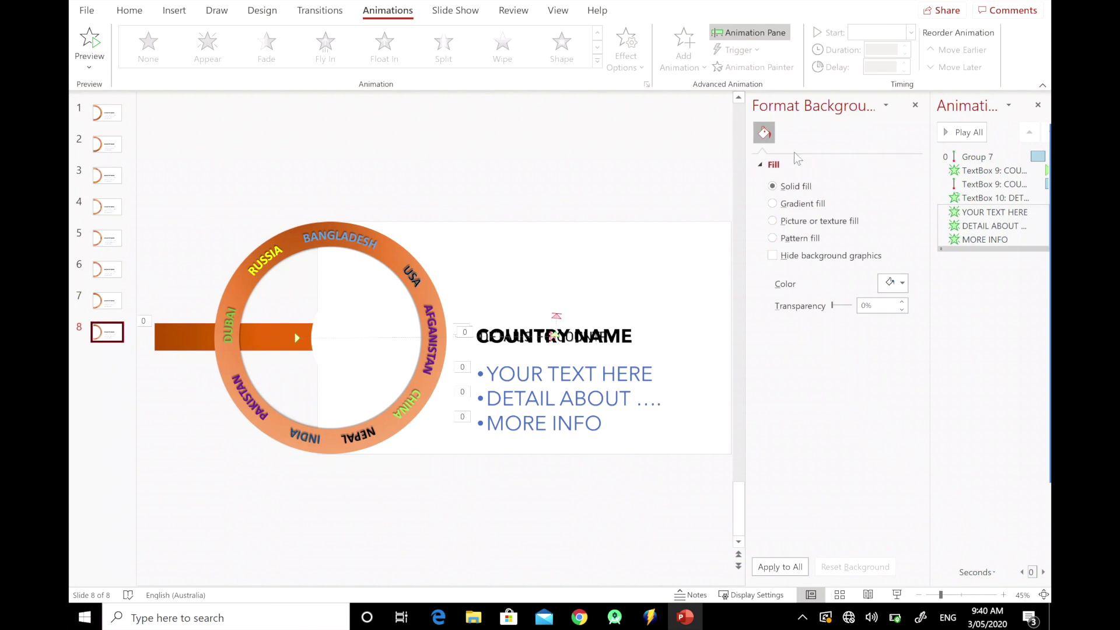
left_click(407, 258)
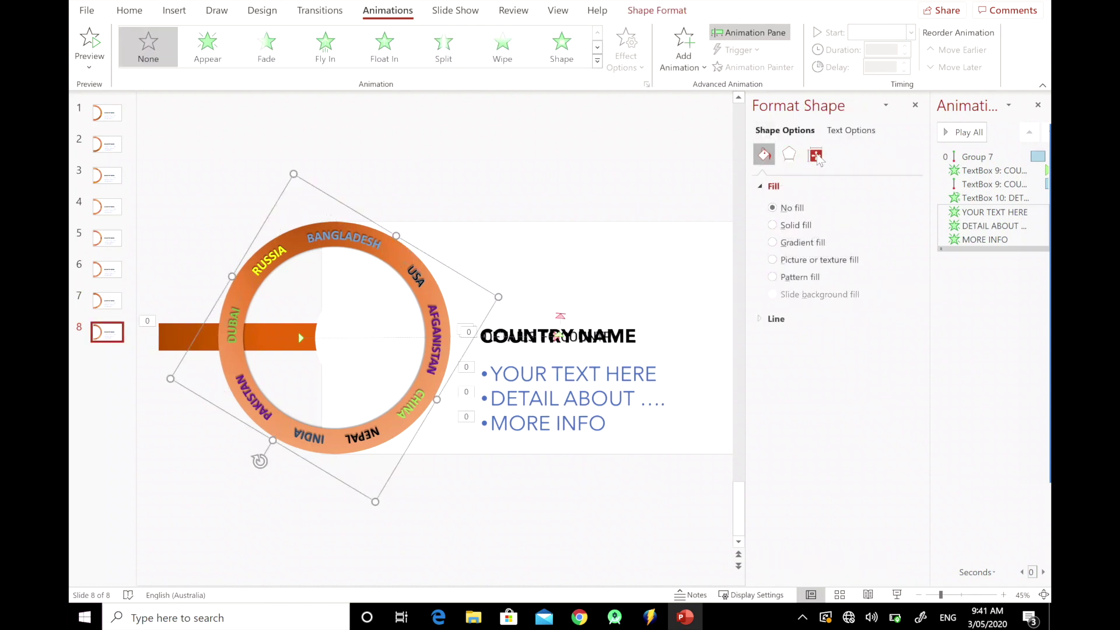
left_click(816, 156)
left_click(902, 242)
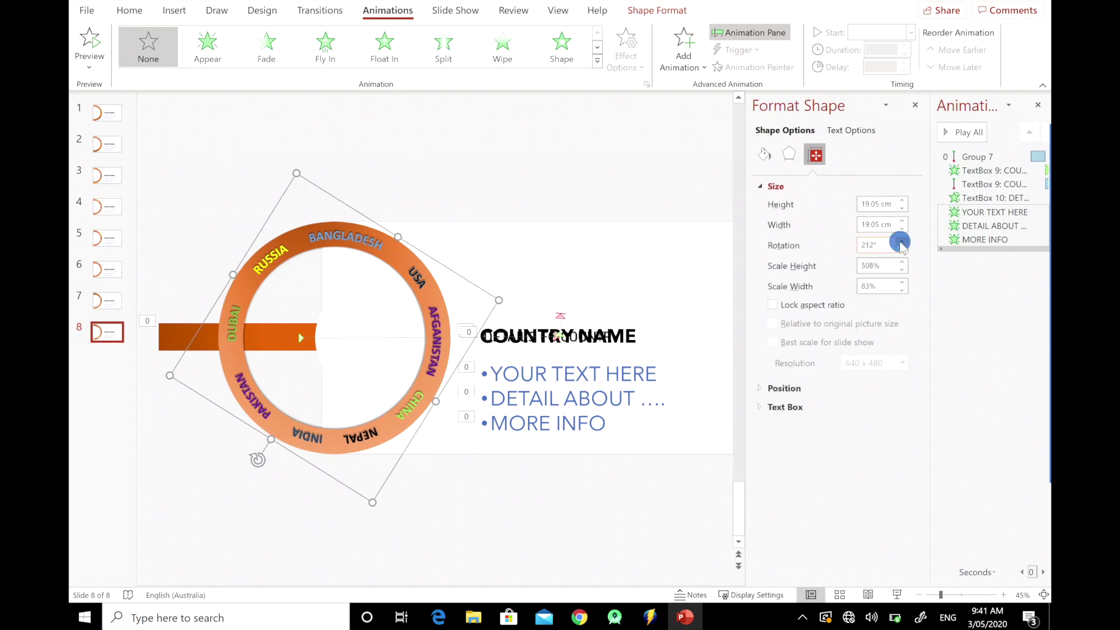
left_click(901, 242)
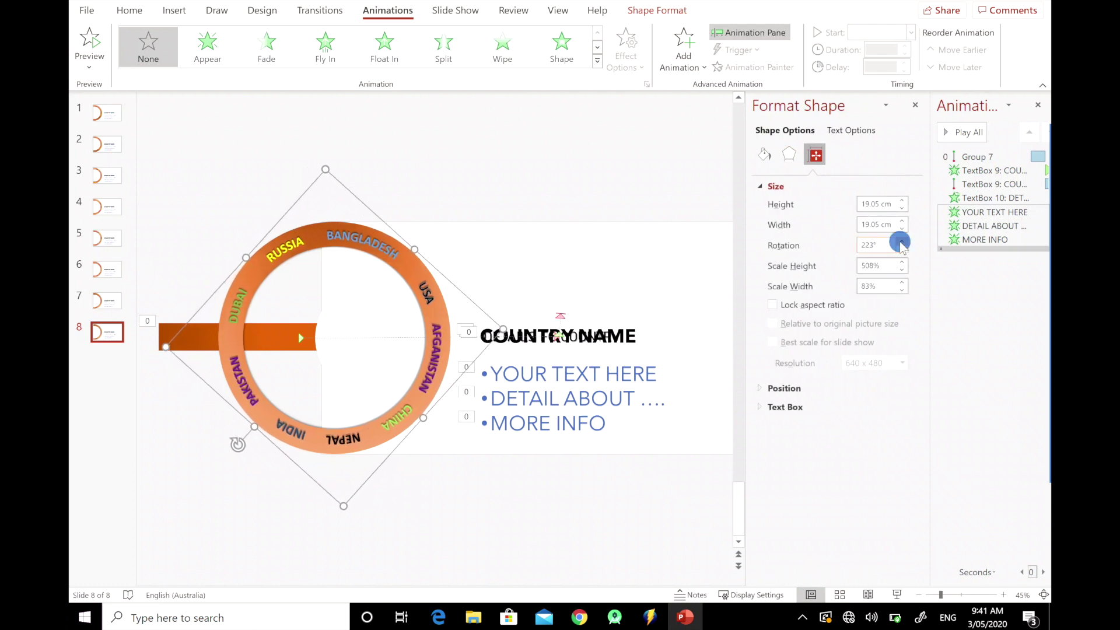
left_click(902, 242)
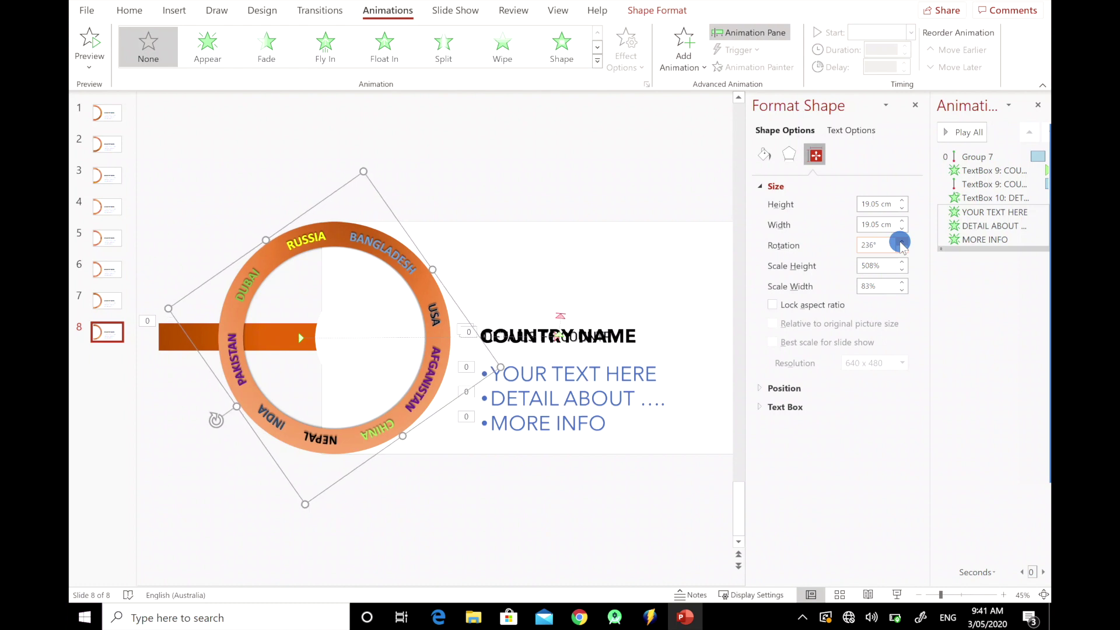
left_click(902, 241)
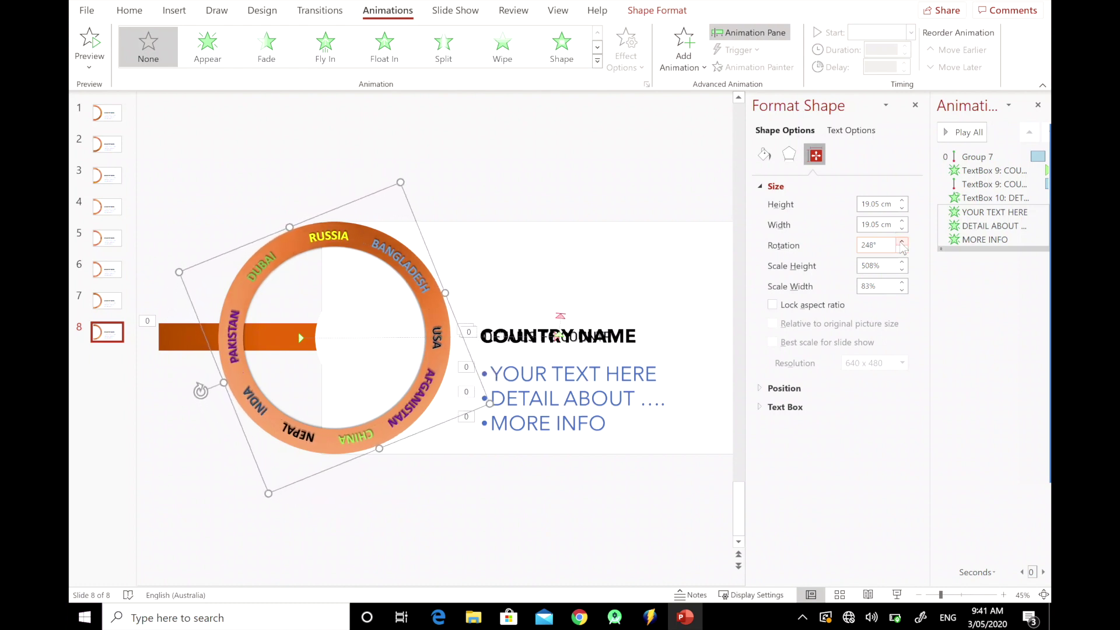
- Duplicate slide 8 and set the ring group's rotation on the copy to 295°
left_click(96, 340)
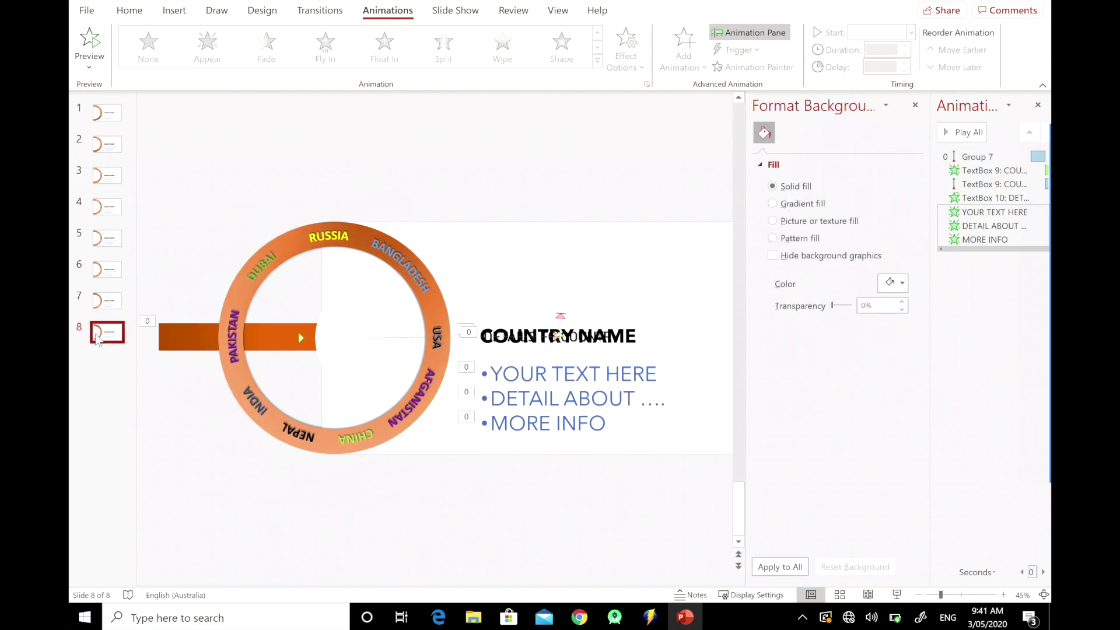
key("ctrl+d")
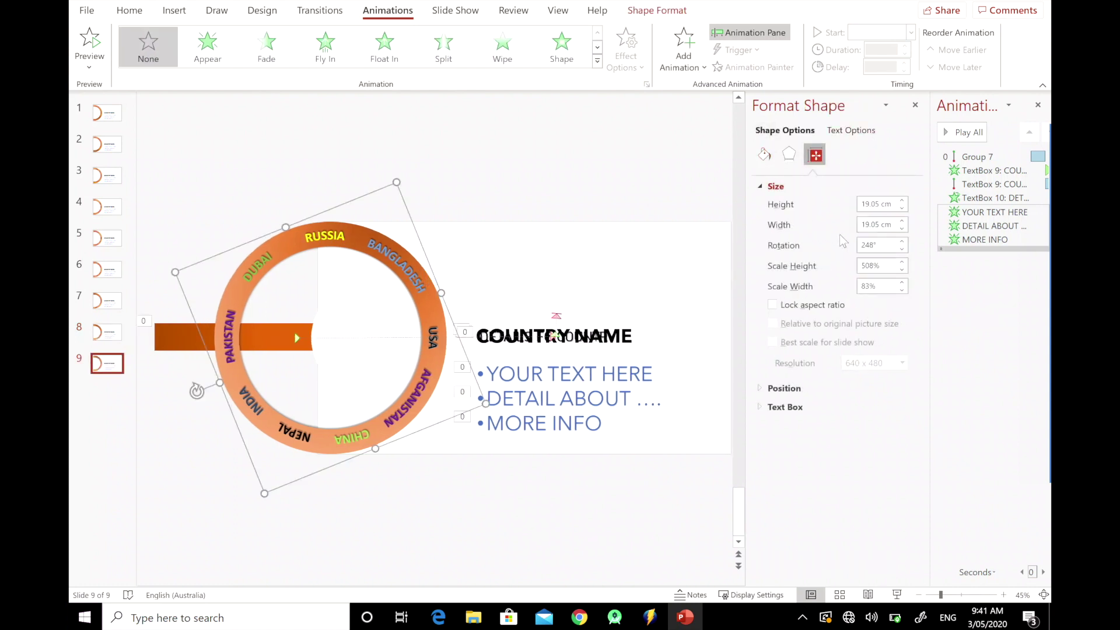
left_click_drag(902, 244, 902, 243)
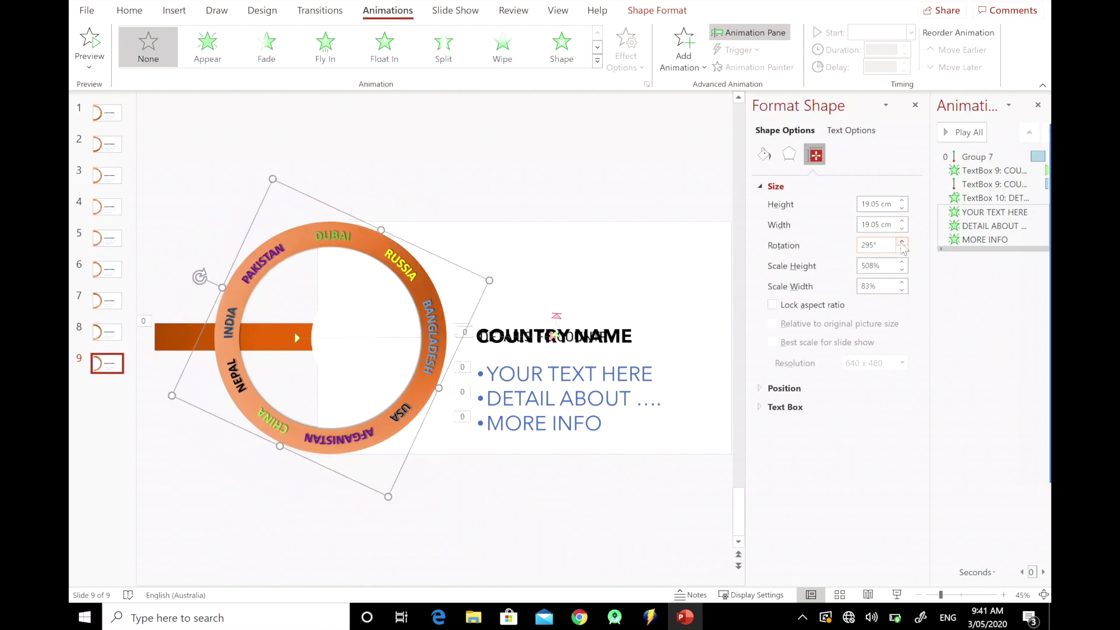
- Duplicate slide 9 and set the ring group's rotation on the copy to 342°
left_click(100, 363)
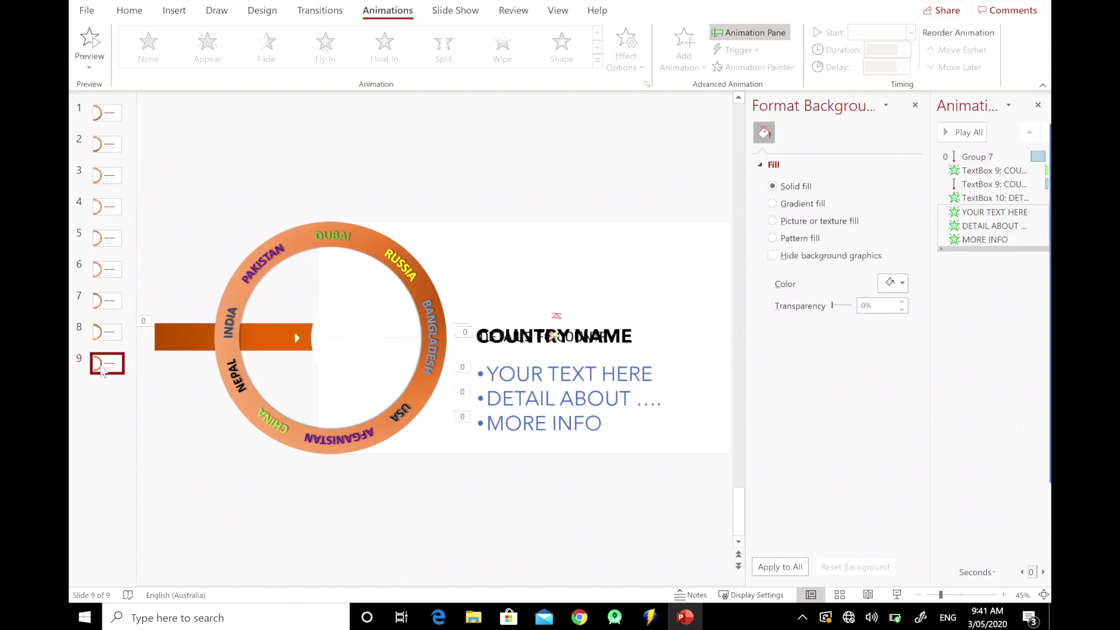
key("ctrl+d")
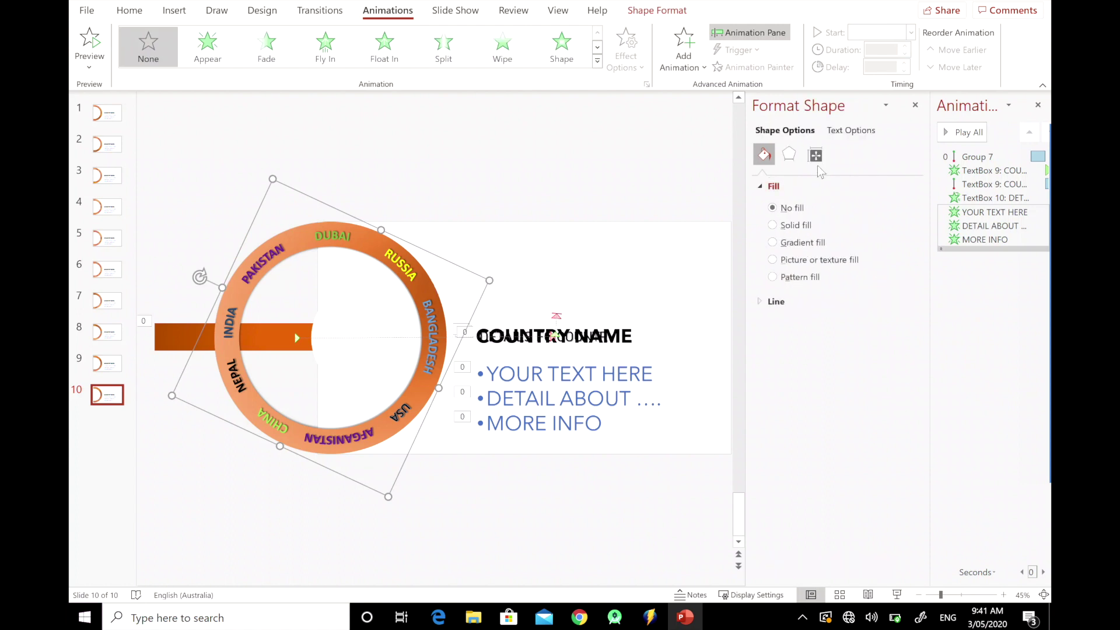
left_click(818, 154)
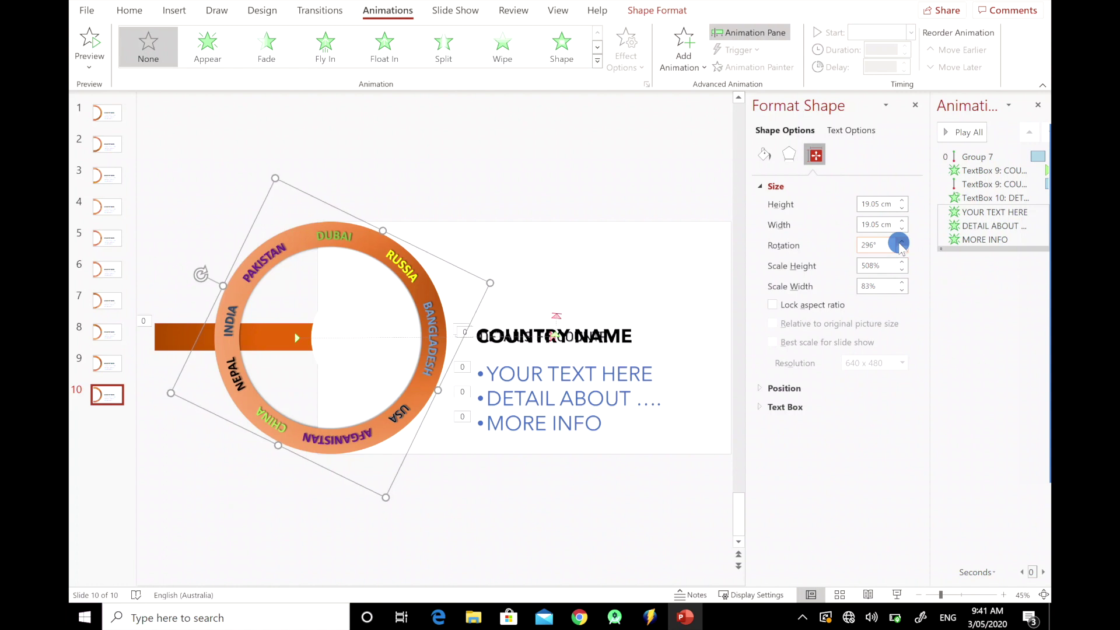
left_click_drag(901, 242, 901, 242)
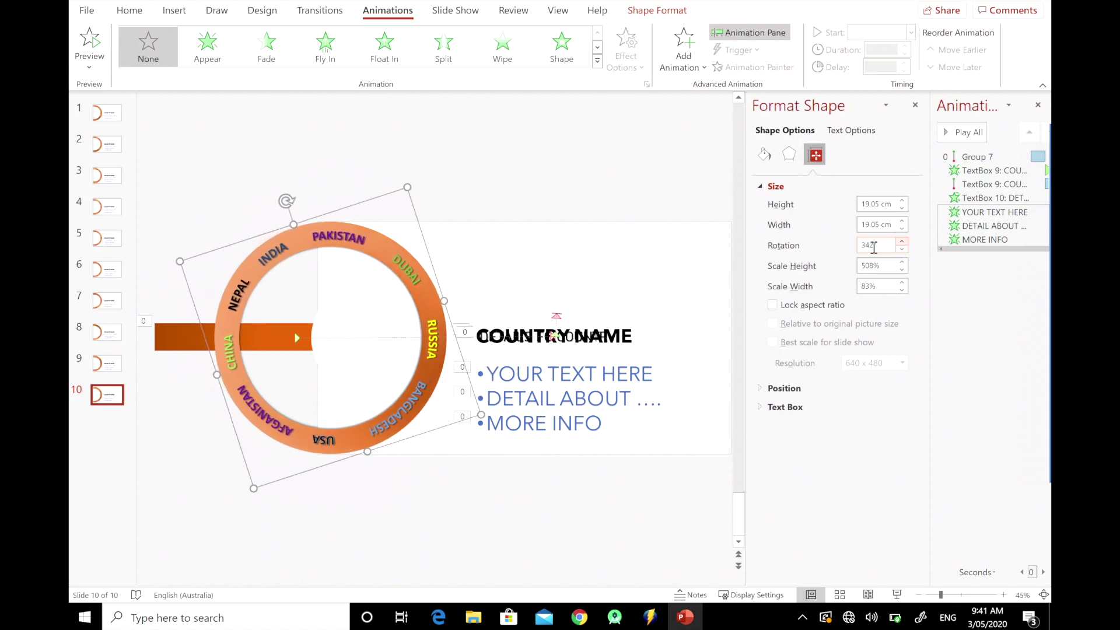
- Apply the Morph transition to slides 2 through 10 together
left_click(103, 365)
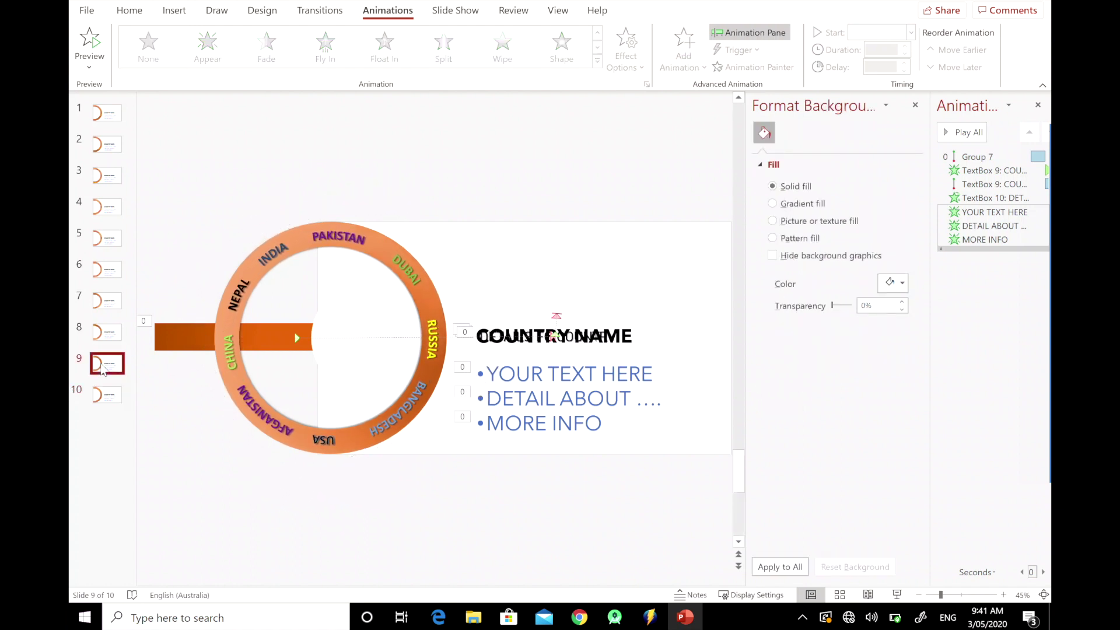
left_click(439, 13)
mouse_move(110, 150)
left_mouse_down()
mouse_move(110, 246)
mouse_move(108, 153)
left_mouse_up()
left_click(107, 175, "ctrl")
left_click(107, 206, "ctrl")
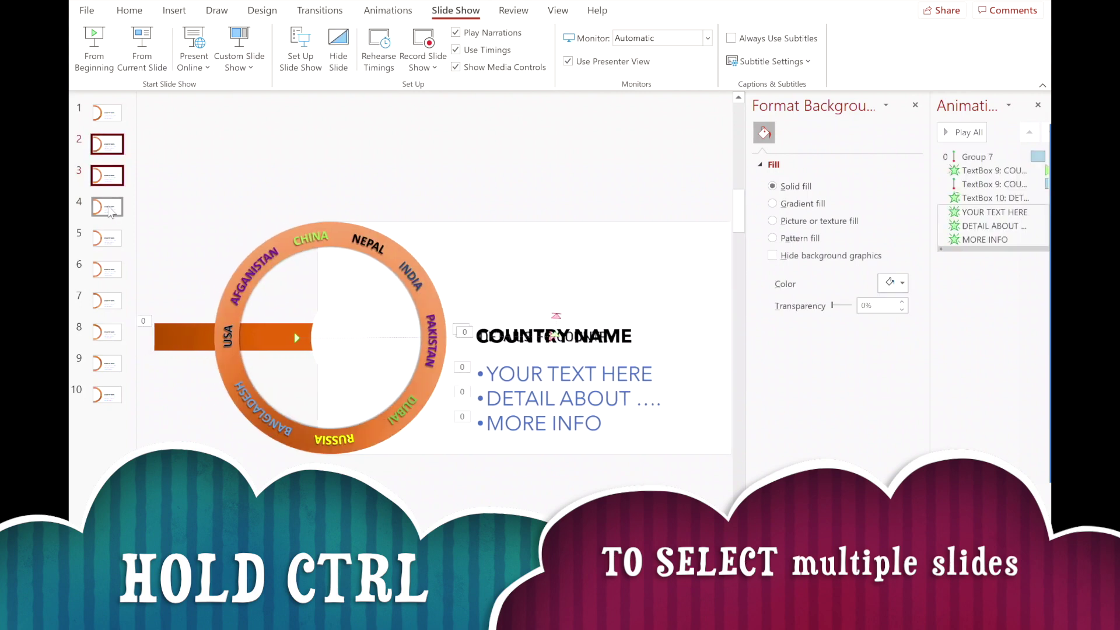
left_click(110, 239, "ctrl")
left_click(109, 269, "ctrl")
left_click(109, 301, "ctrl")
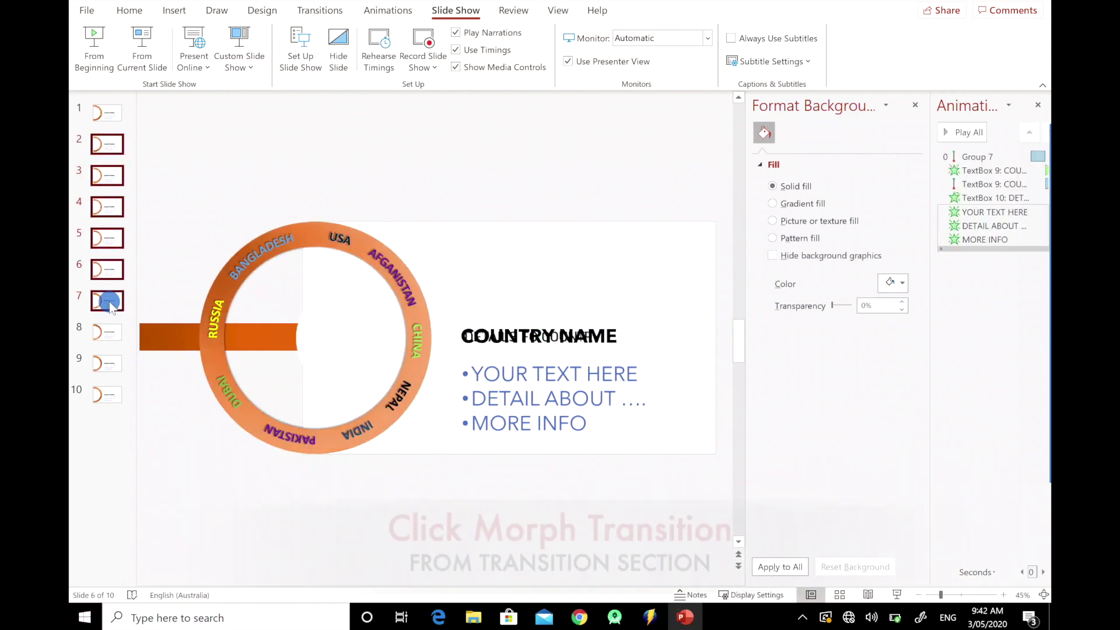
left_click(110, 334, "ctrl")
left_click(109, 363, "ctrl")
left_click(109, 394, "ctrl")
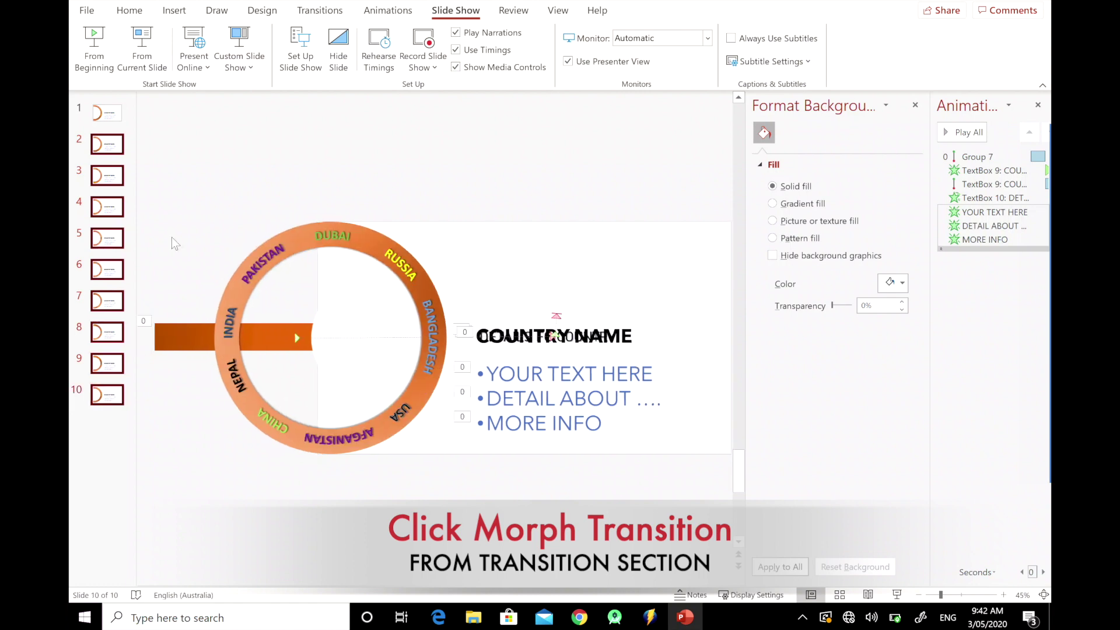
left_click(330, 16)
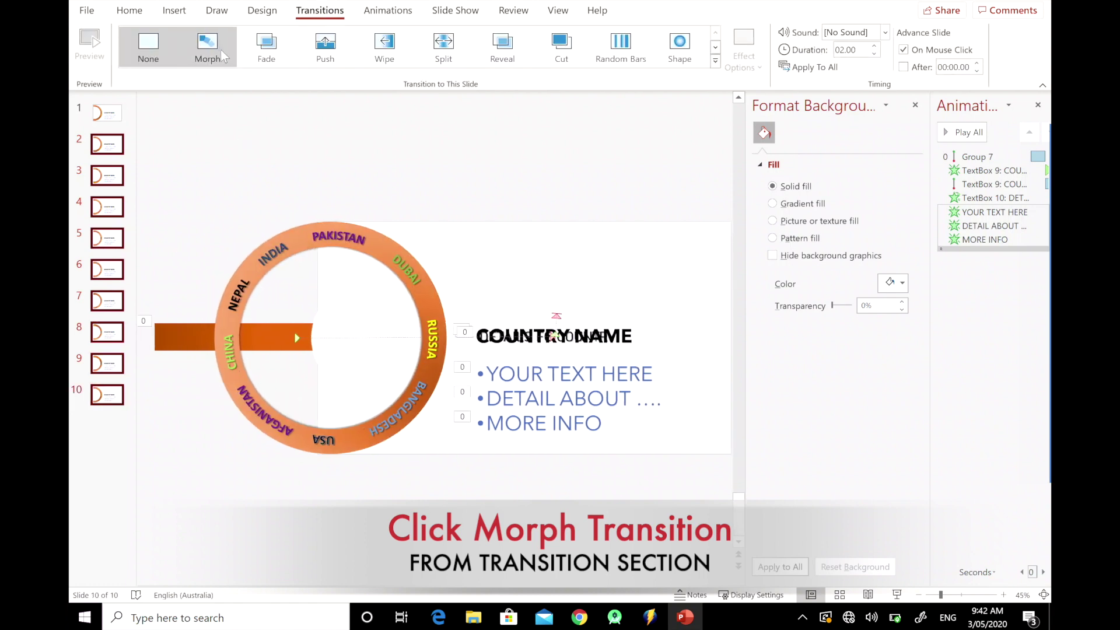
left_click(207, 46)
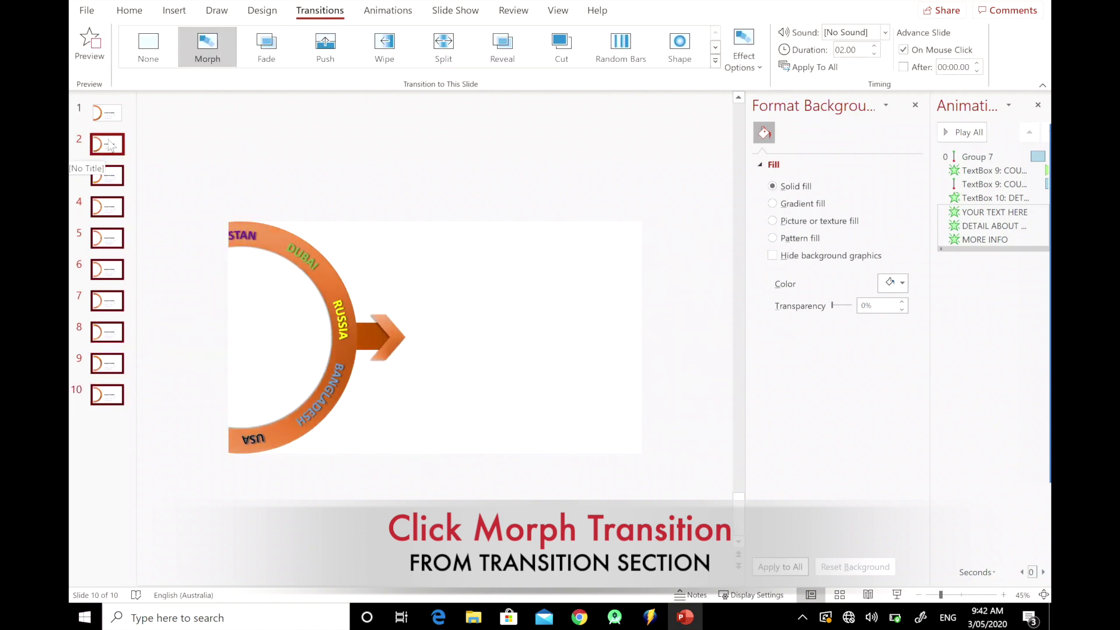
- Go to slide 1 and start the slide show from it to preview the rotating country wheel
left_click(105, 146)
left_click(106, 113)
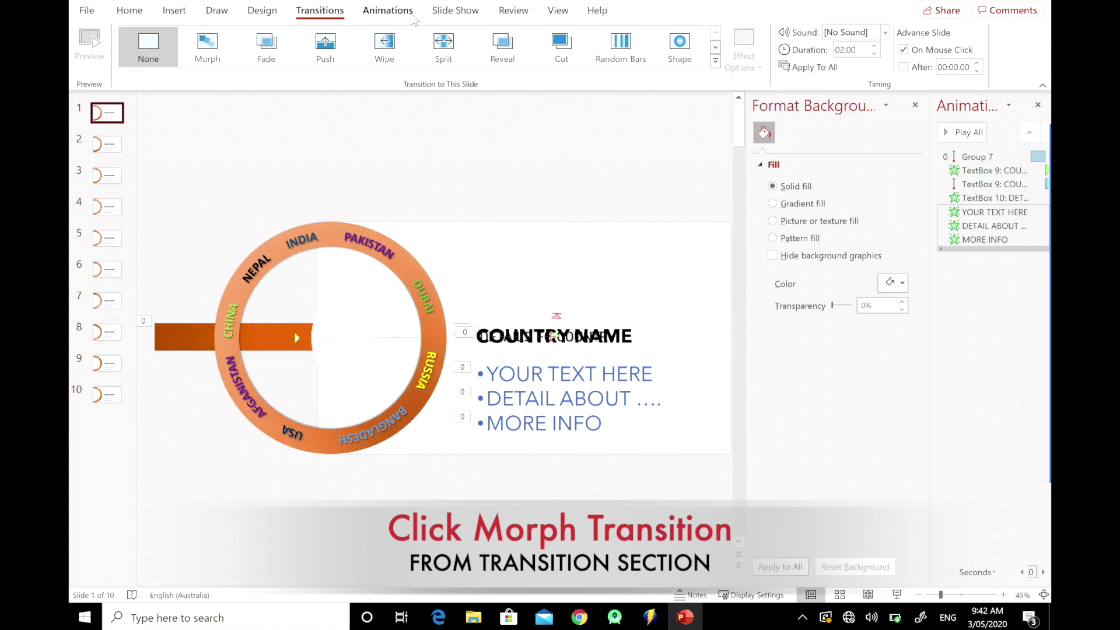
left_click(387, 7)
left_click(443, 13)
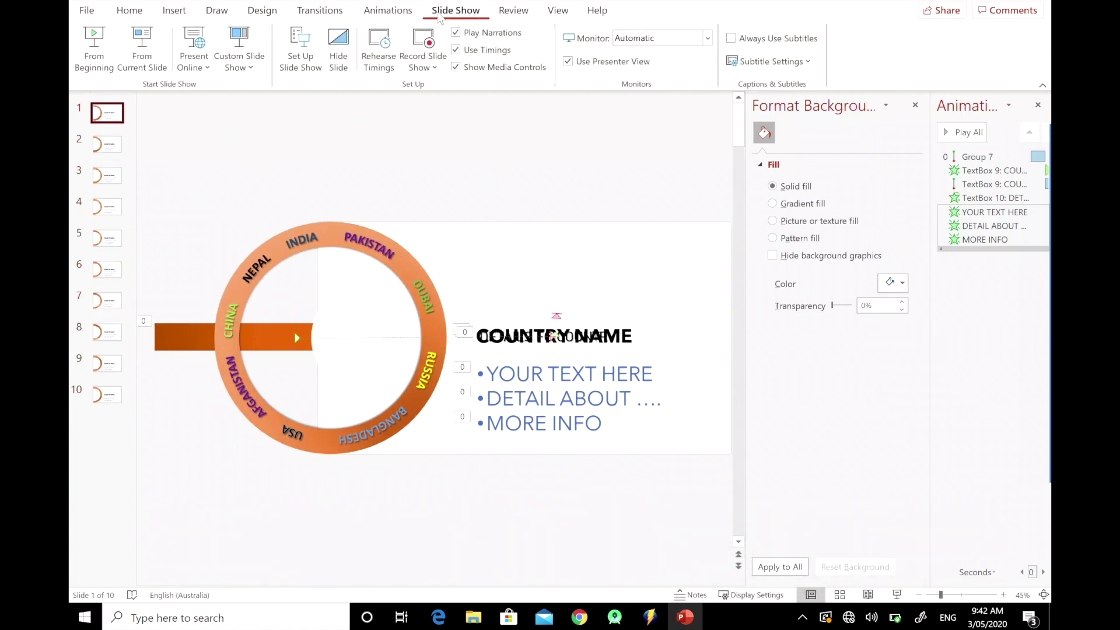
left_click(157, 33)
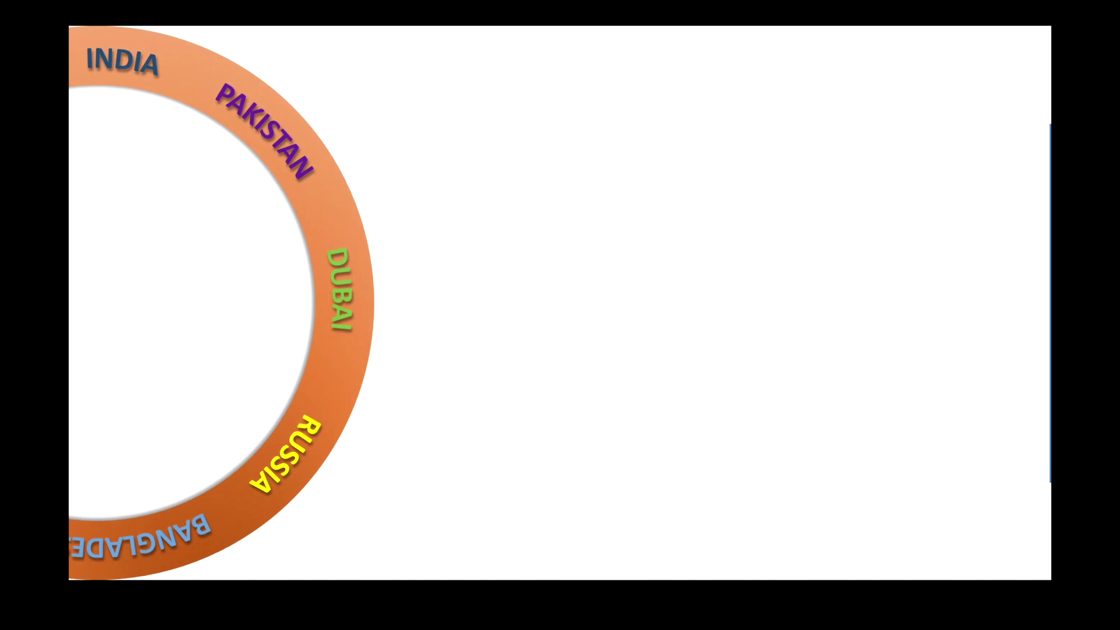